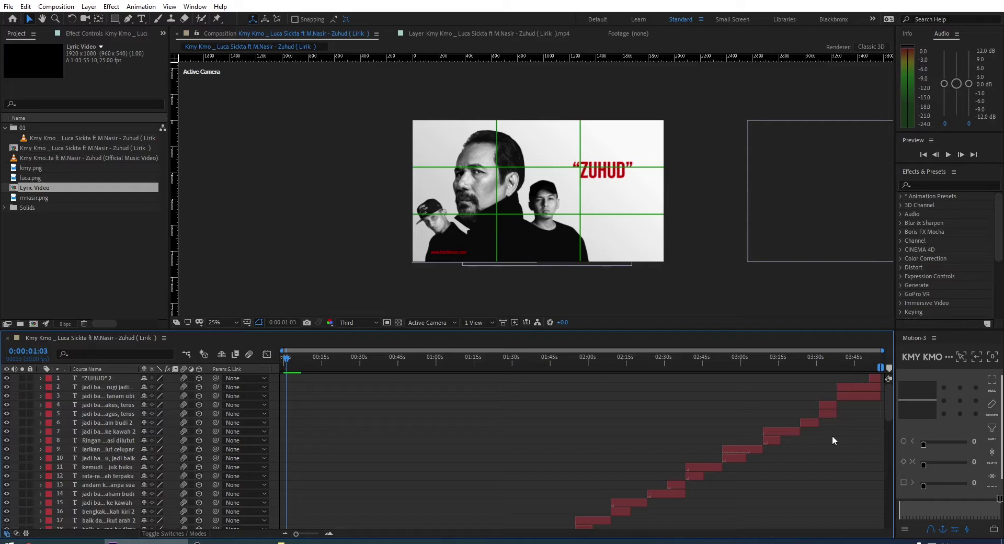
# - Create a 1920×1080 composition named 'Main' and turn off its proportional grid overlay
pyautogui.hotkey('ctrl', 'n')
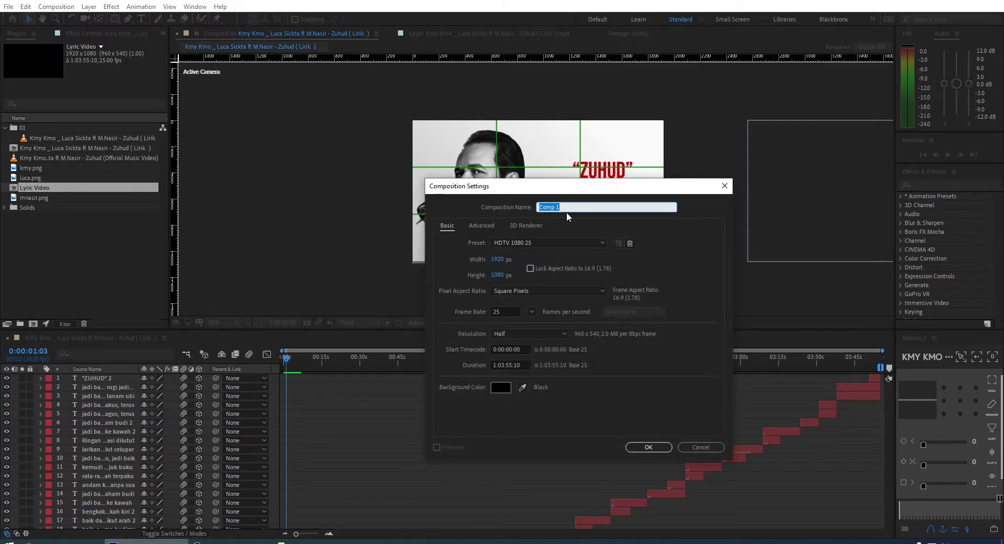
pyautogui.write('Main')
pyautogui.click(644, 447)
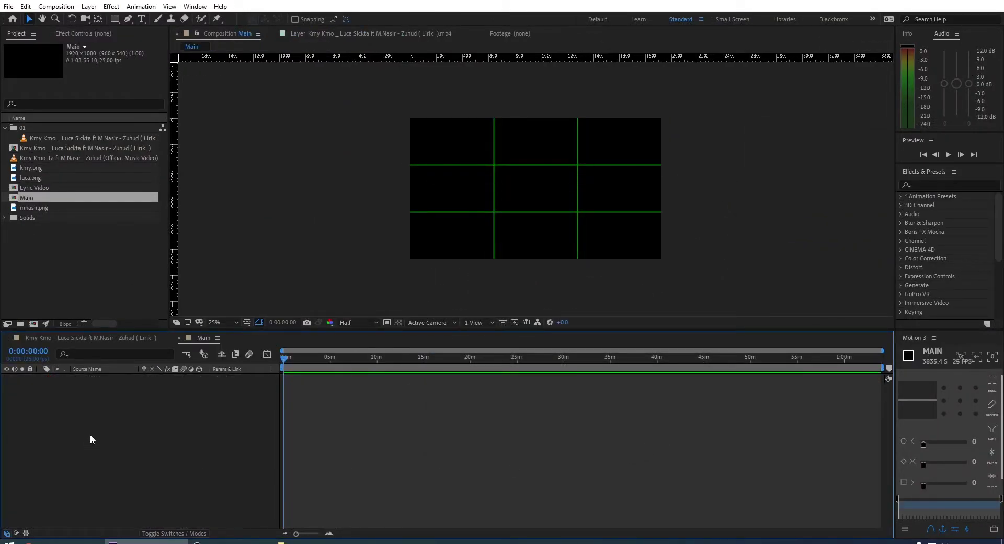
pyautogui.click(248, 322)
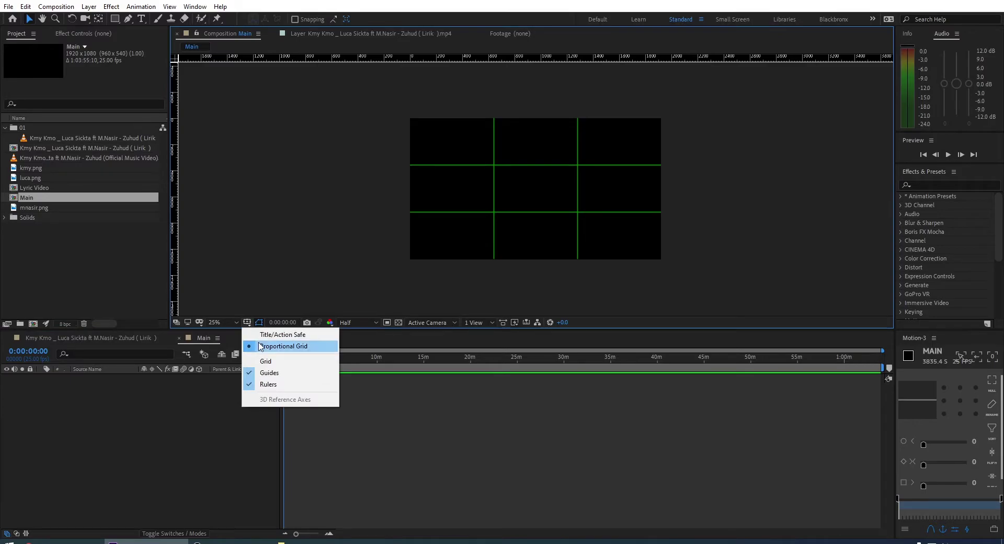
pyautogui.click(274, 347)
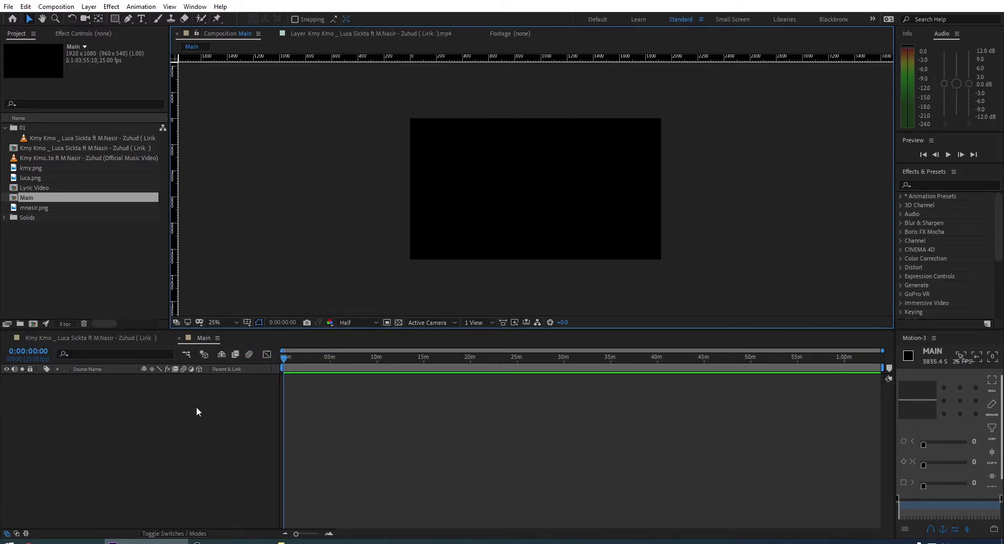
# - Add a white 1920×1080 solid named 'Background' to the Main composition
pyautogui.hotkey('ctrl', 'y')
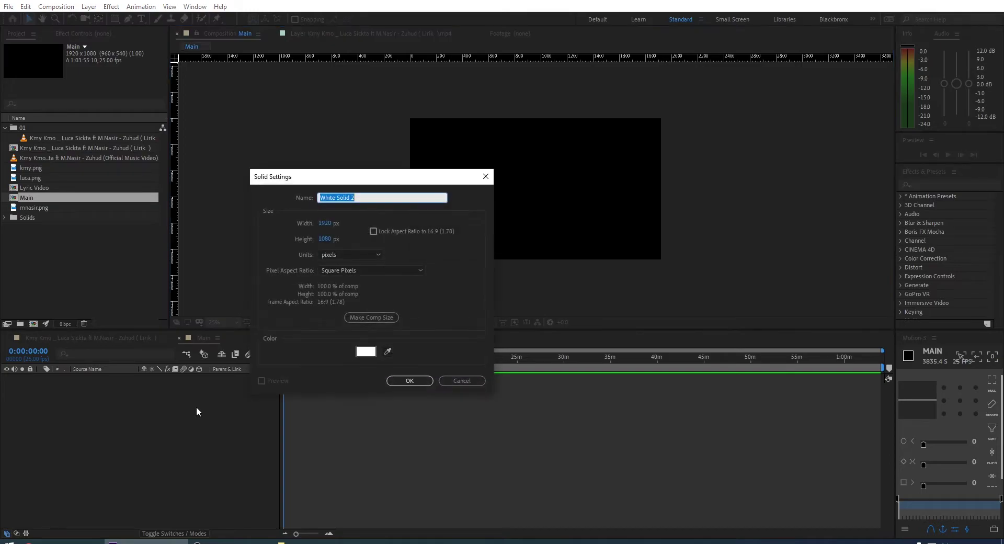
pyautogui.moveTo(384, 181); pyautogui.dragTo(410, 192)
pyautogui.click(520, 208)
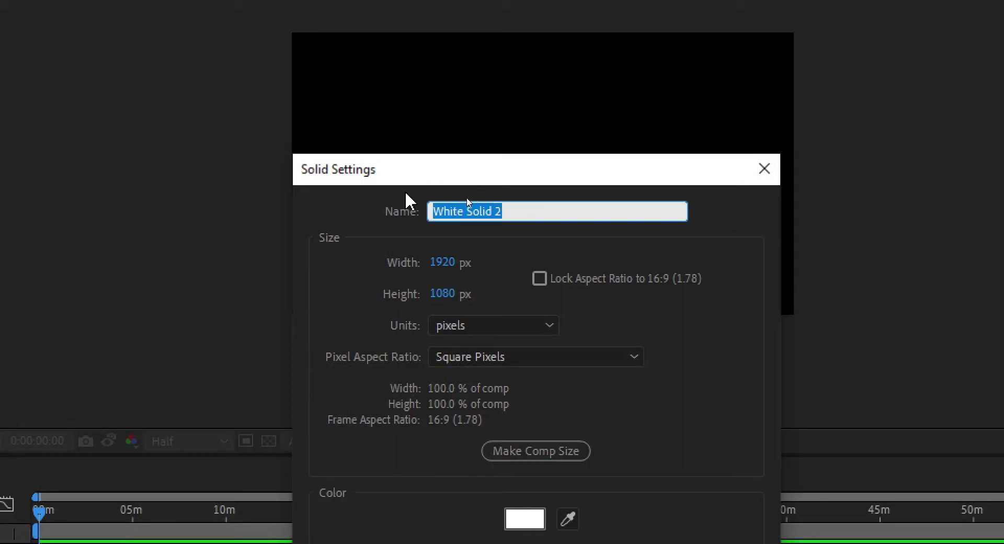
pyautogui.write('Backb')
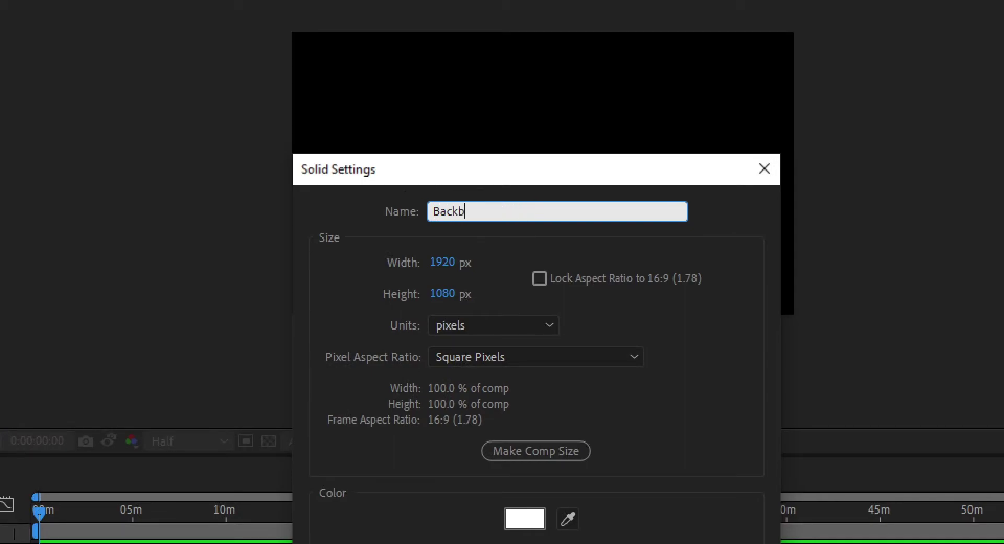
pyautogui.write('ground')
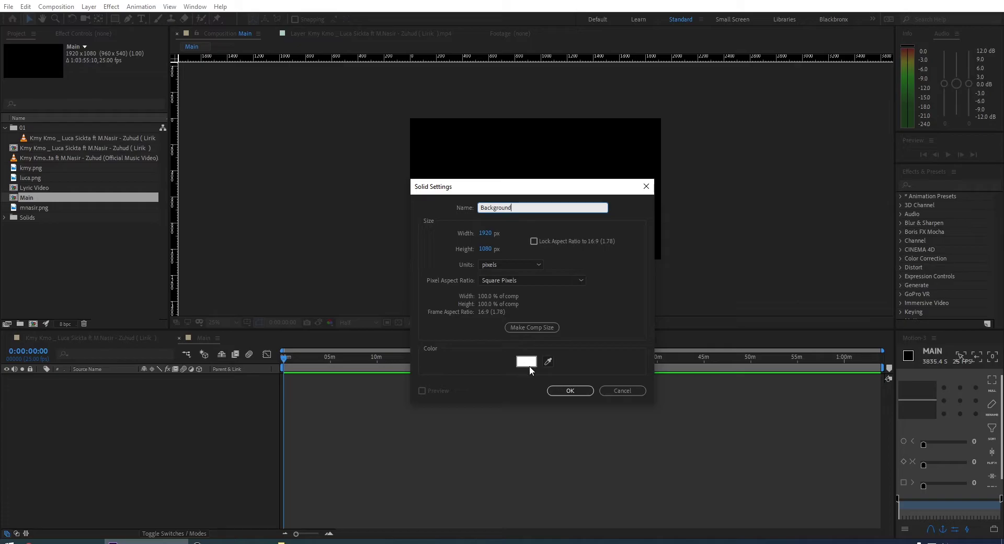
pyautogui.click(559, 392)
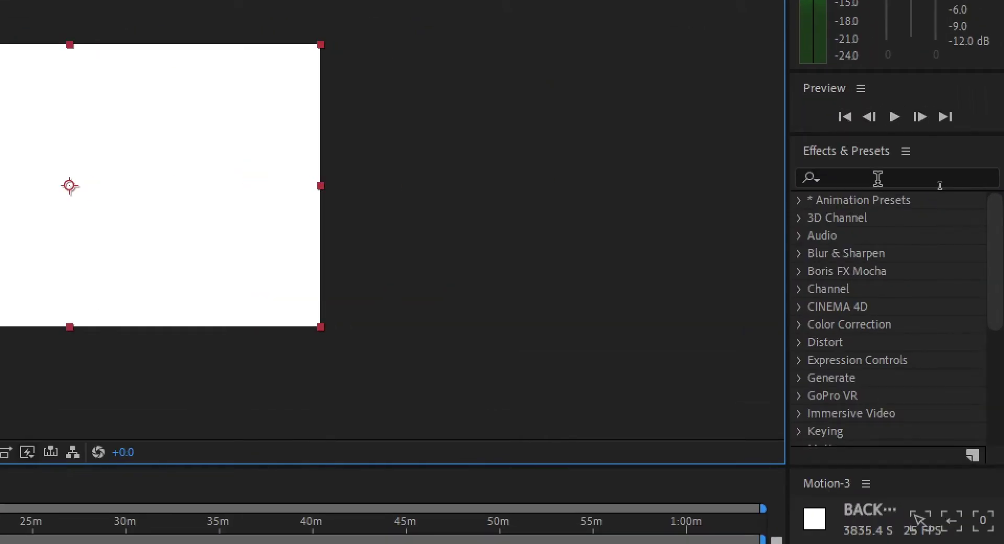
# - Apply the Gradient Ramp effect, found by searching 'ramp', to the Background solid
pyautogui.click(939, 185)
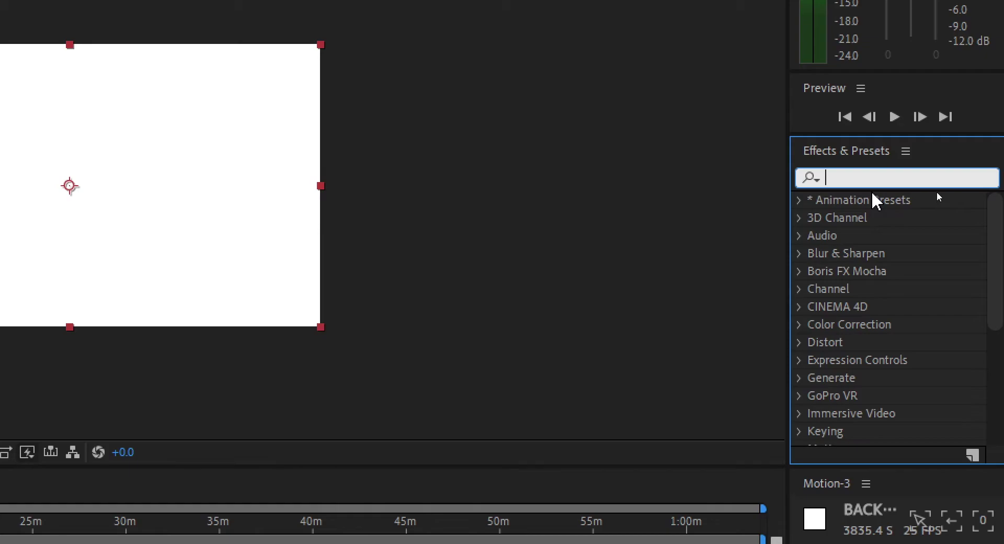
pyautogui.write('ramp')
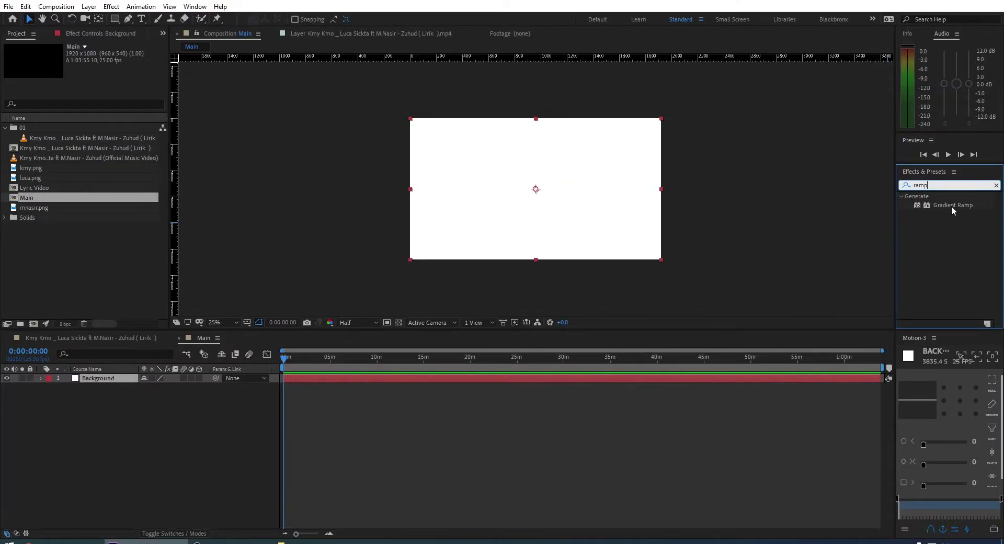
pyautogui.moveTo(952, 205); pyautogui.dragTo(612, 226)
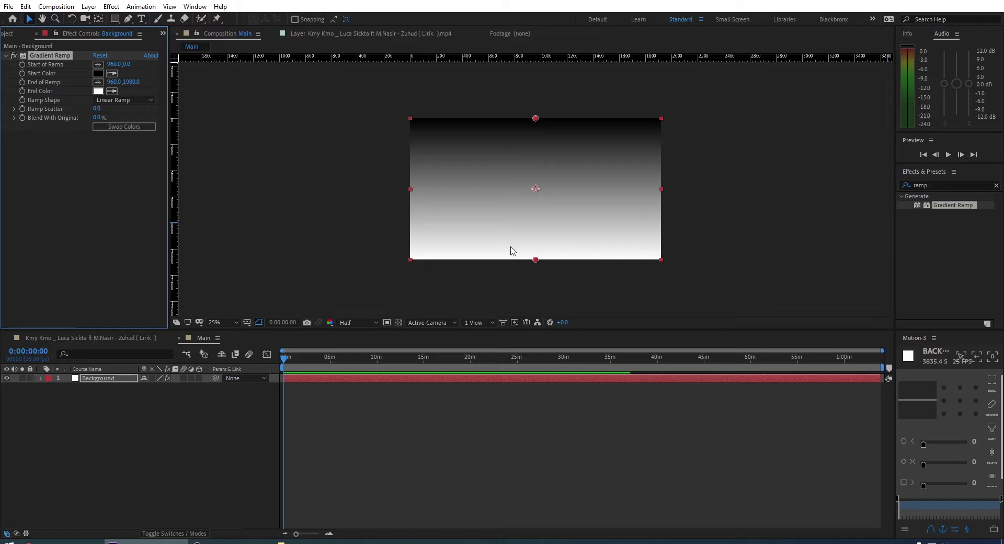
# - Place the gradient start at lower left (-1580,2776) and end at upper right (1800,-60)
pyautogui.moveTo(490, 335); pyautogui.dragTo(494, 419)
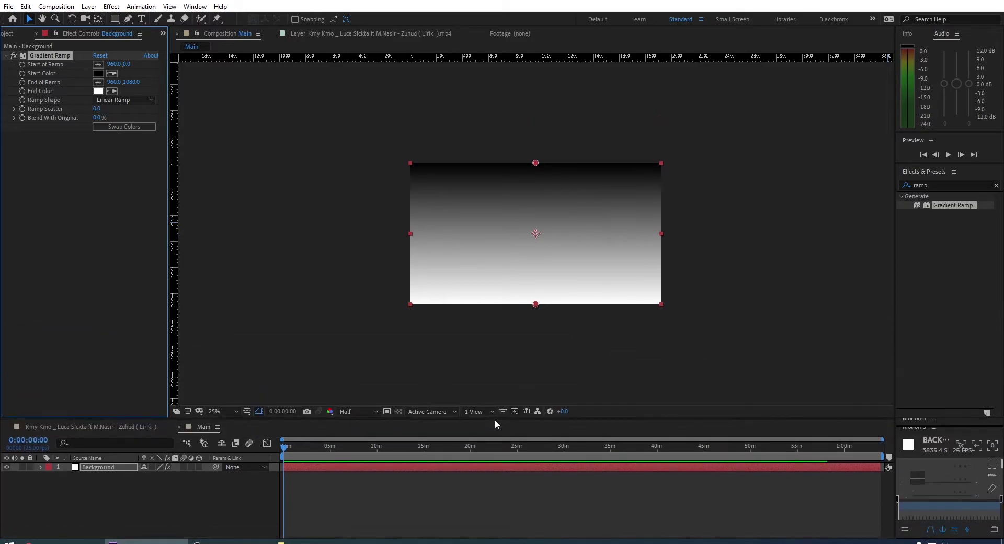
pyautogui.click(228, 413)
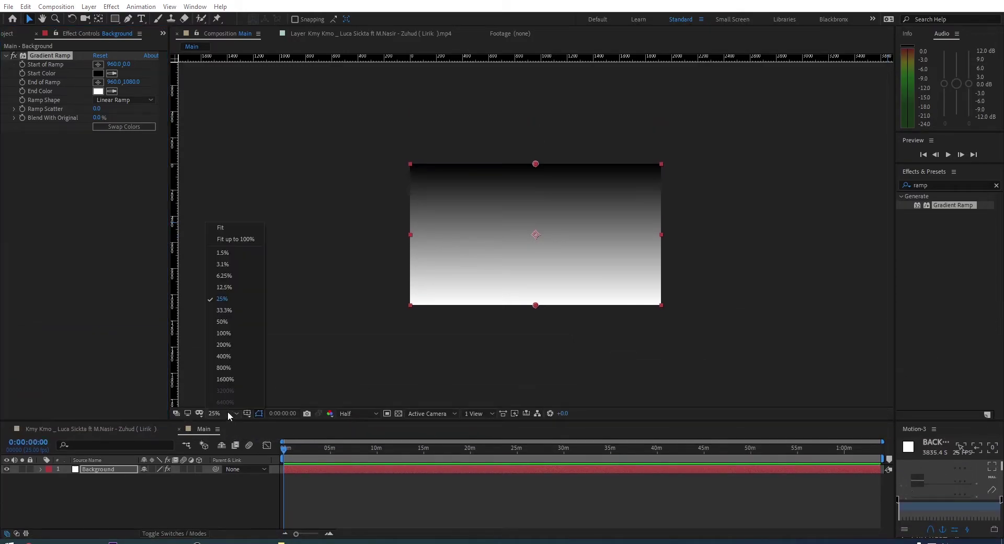
pyautogui.click(224, 228)
pyautogui.press(',')
pyautogui.press(',')
pyautogui.press(',')
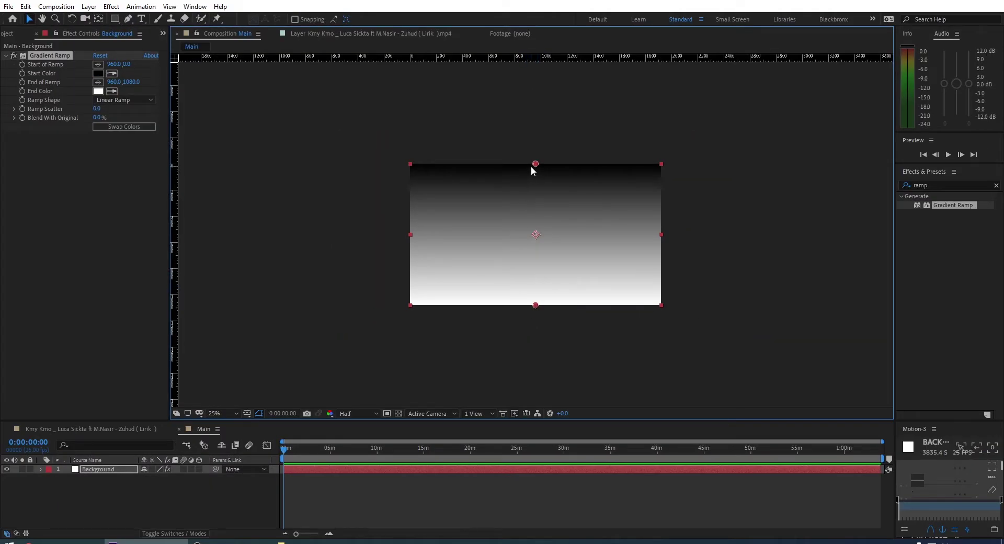
pyautogui.moveTo(532, 165); pyautogui.dragTo(359, 401)
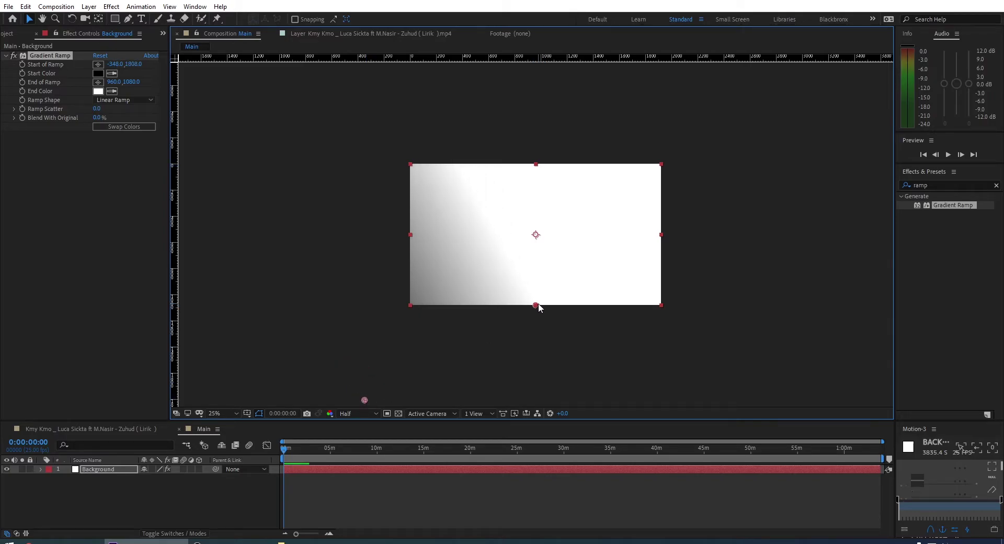
pyautogui.moveTo(535, 305); pyautogui.dragTo(645, 156)
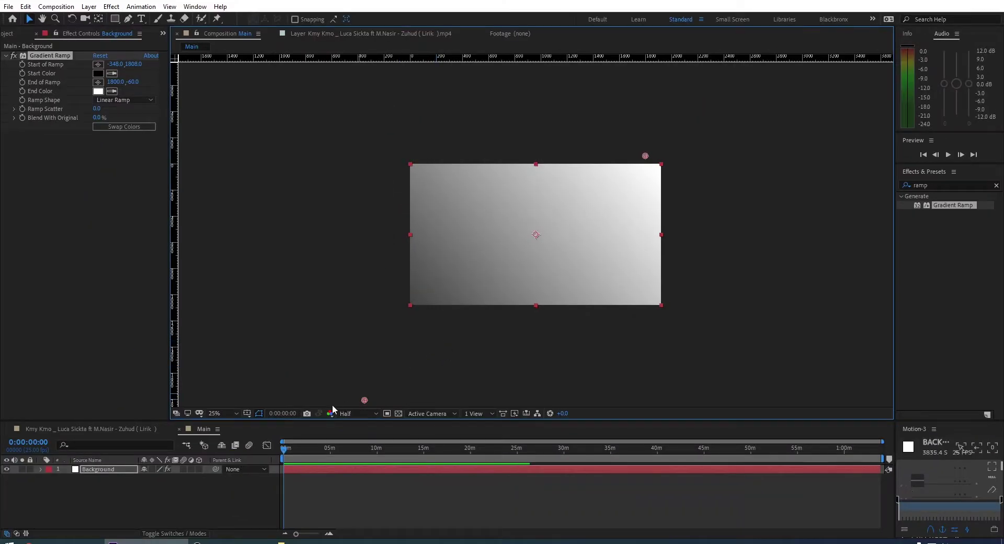
pyautogui.press(',')
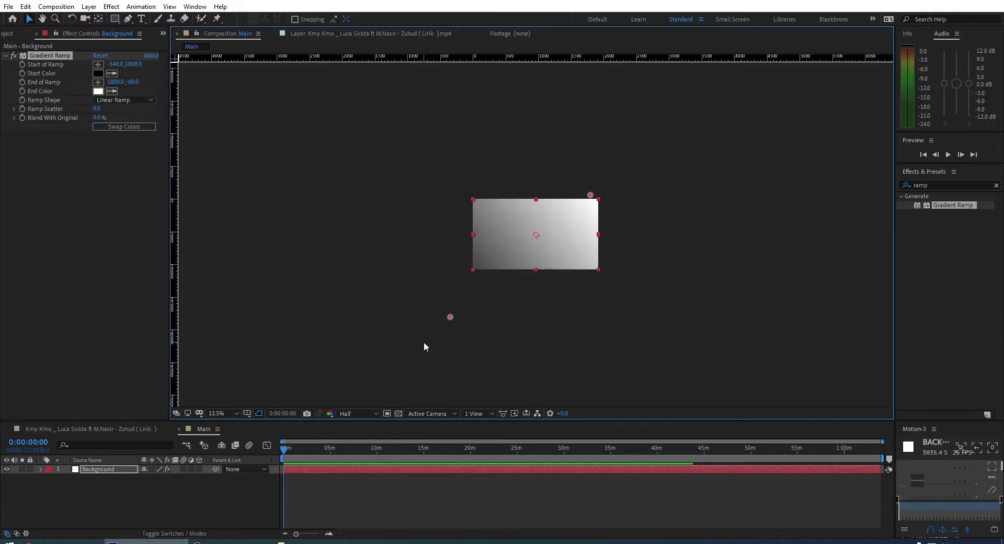
pyautogui.moveTo(403, 359); pyautogui.dragTo(455, 309)
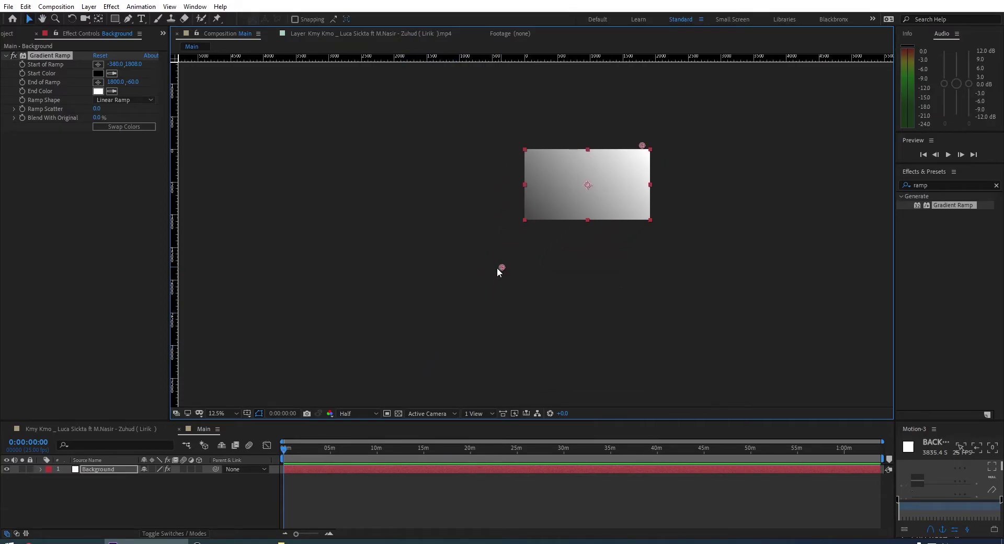
pyautogui.moveTo(494, 268); pyautogui.dragTo(423, 327)
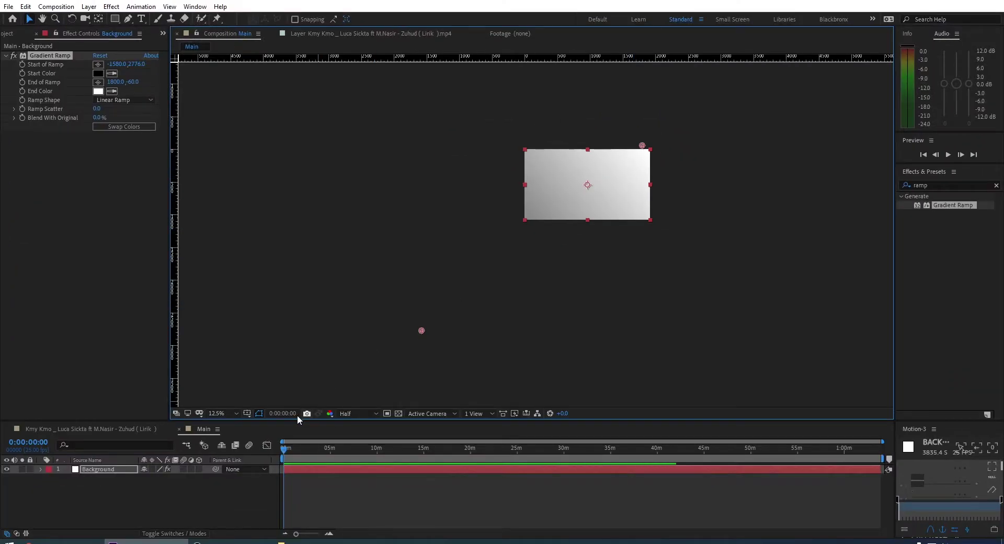
pyautogui.click(218, 413)
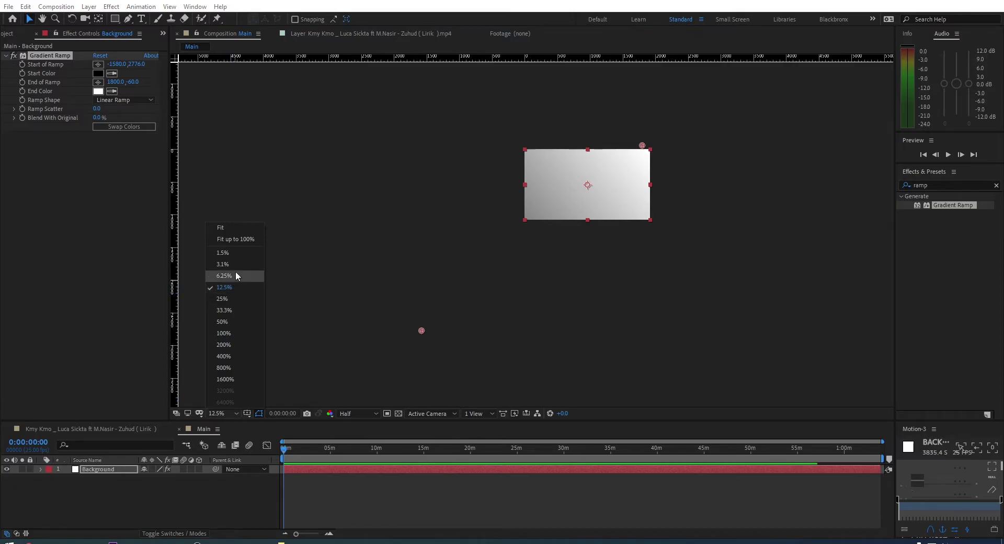
pyautogui.click(250, 228)
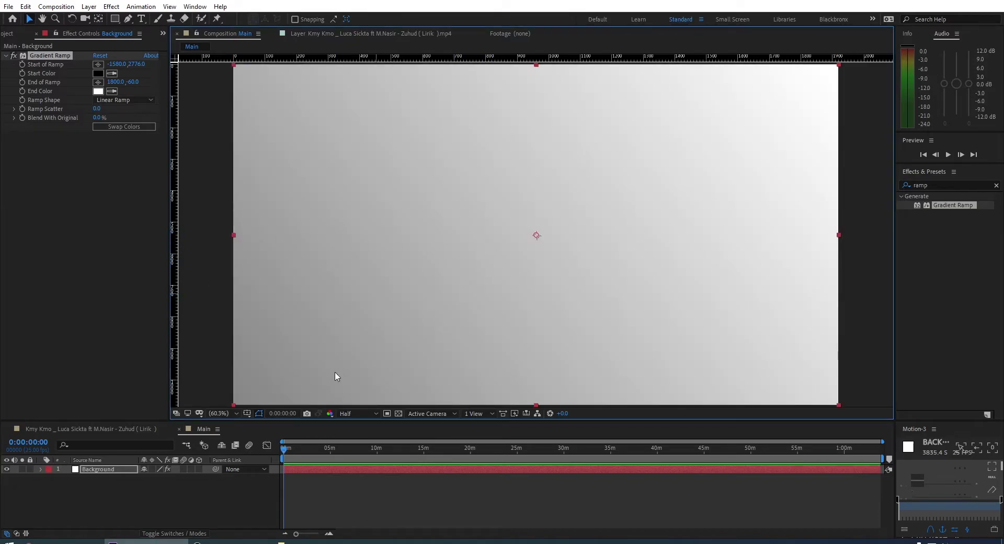
# - Lock the Background layer, then add the Kmy Kmo .mp4 lyric footage to Main and hide it
pyautogui.click(145, 484)
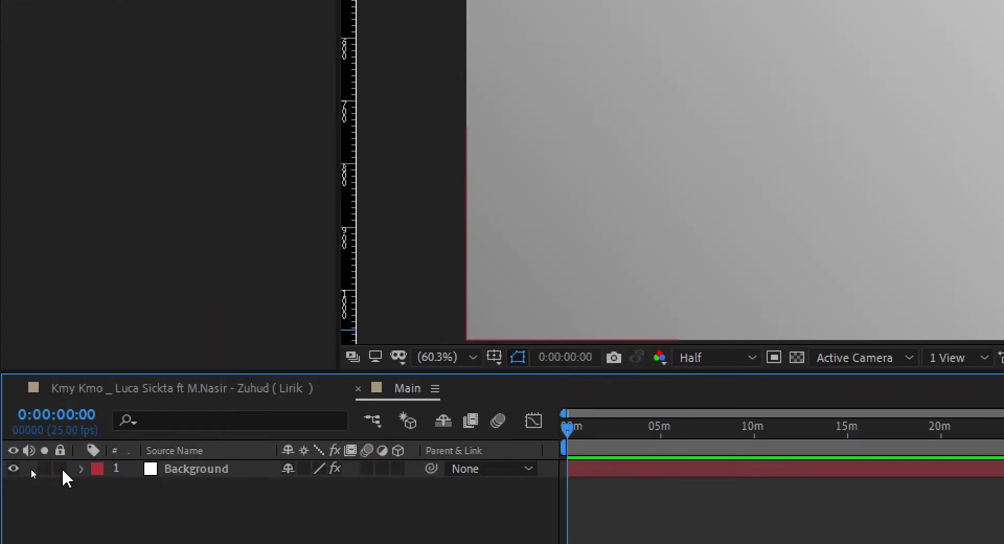
pyautogui.click(31, 468)
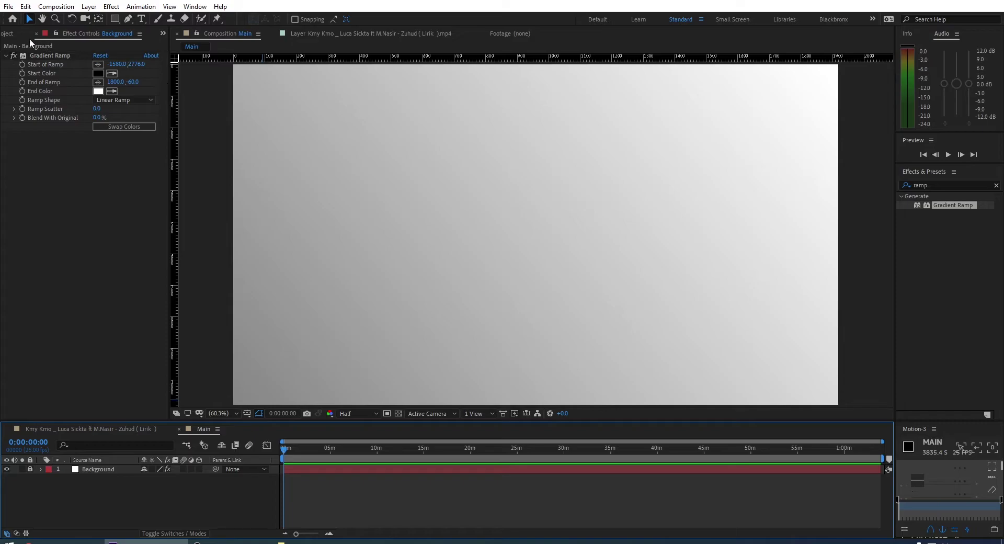
pyautogui.click(13, 34)
pyautogui.click(797, 447)
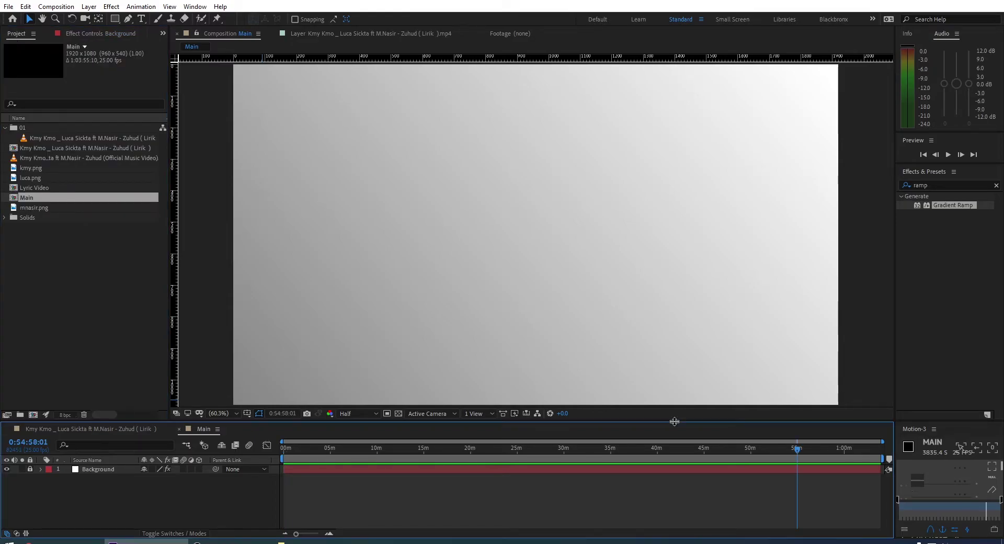
pyautogui.click(132, 137)
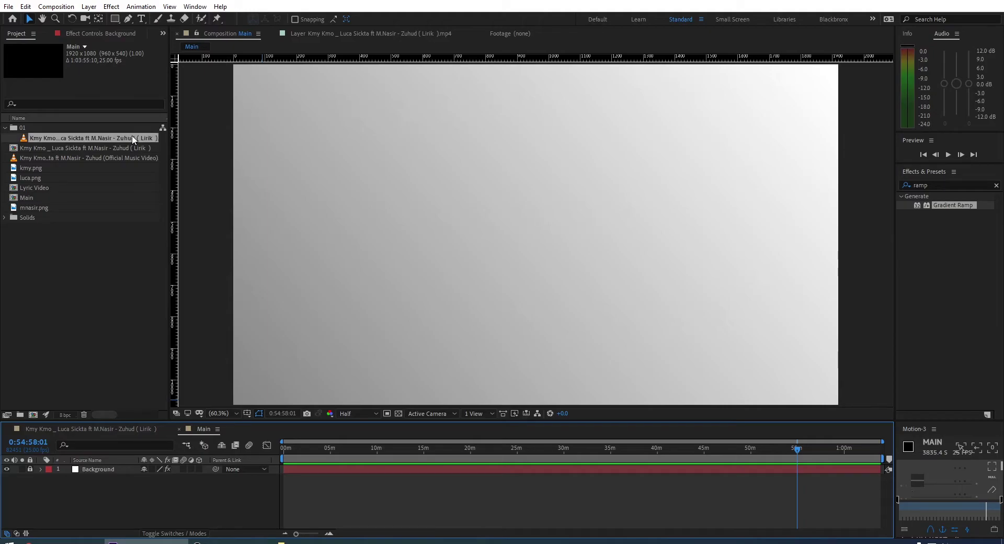
pyautogui.moveTo(132, 138); pyautogui.dragTo(121, 483)
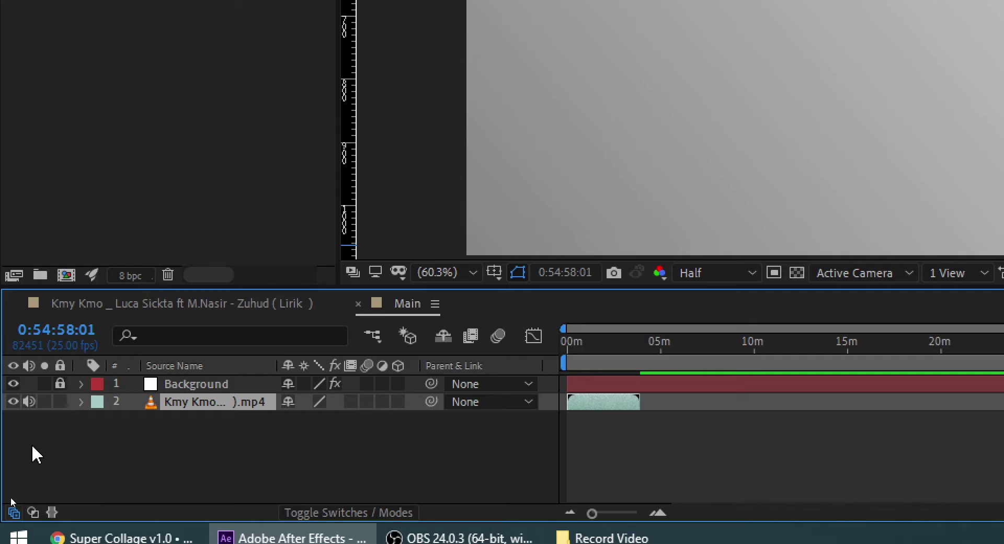
pyautogui.click(13, 401)
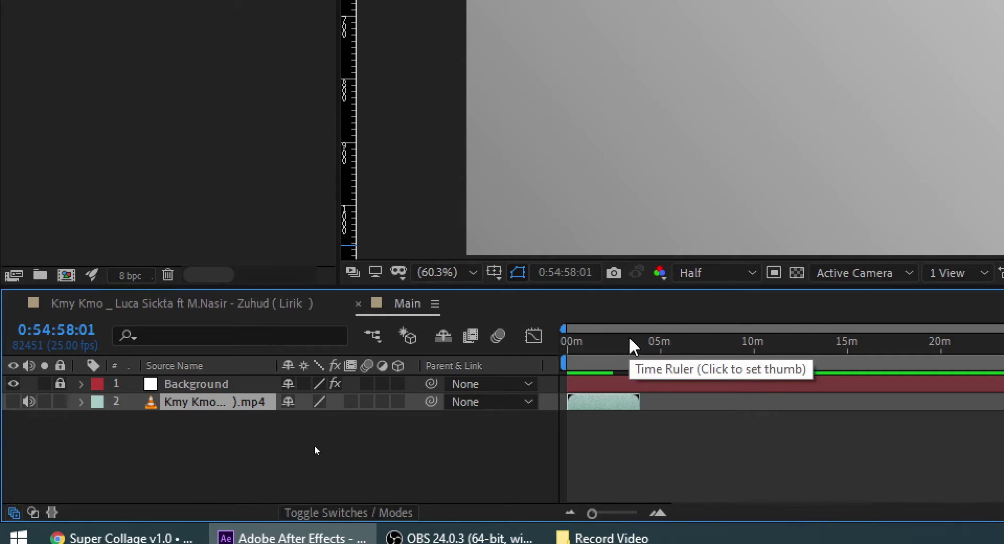
# - End the work area where the song footage ends (~3:55) and trim the composition to it
pyautogui.click(639, 343)
pyautogui.moveTo(642, 344); pyautogui.dragTo(642, 344)
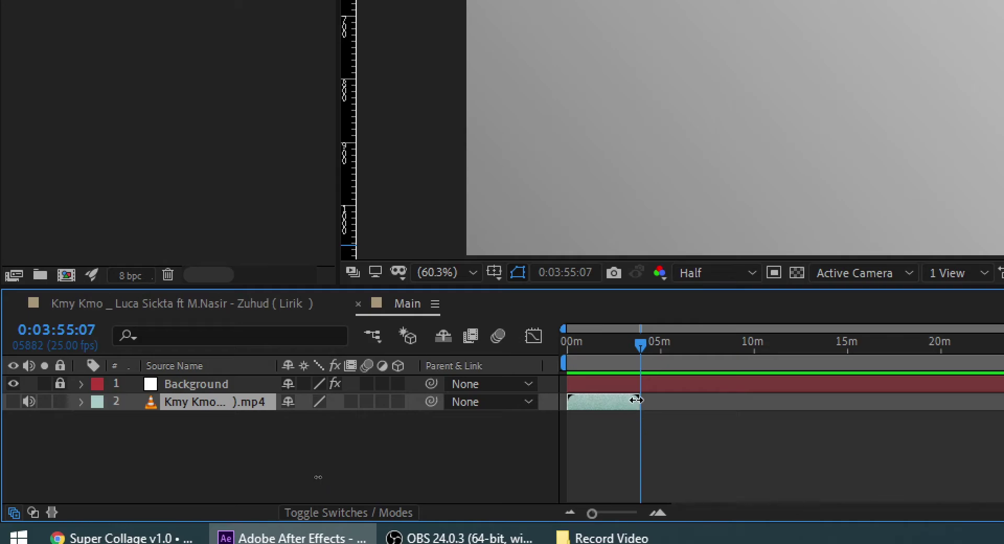
pyautogui.press('n')
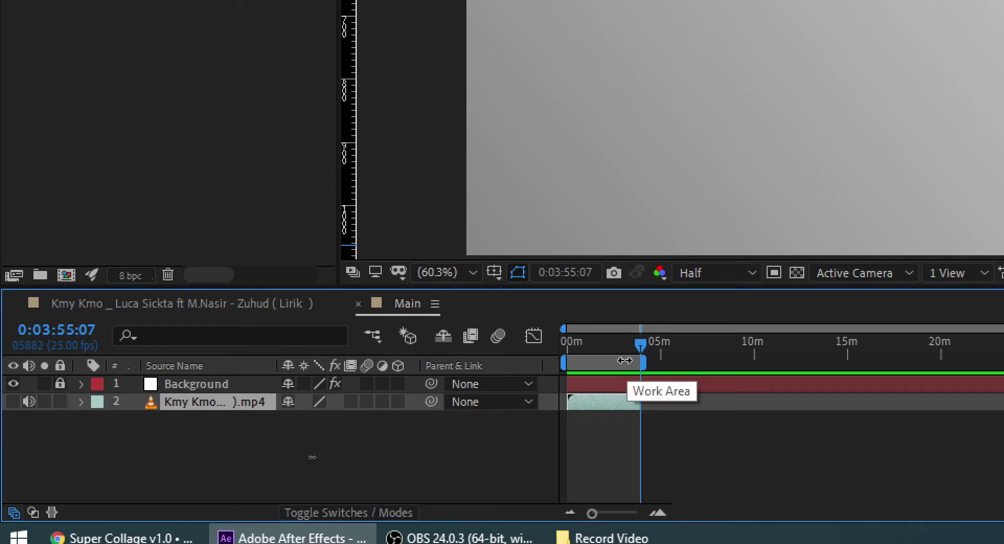
pyautogui.rightClick(626, 360)
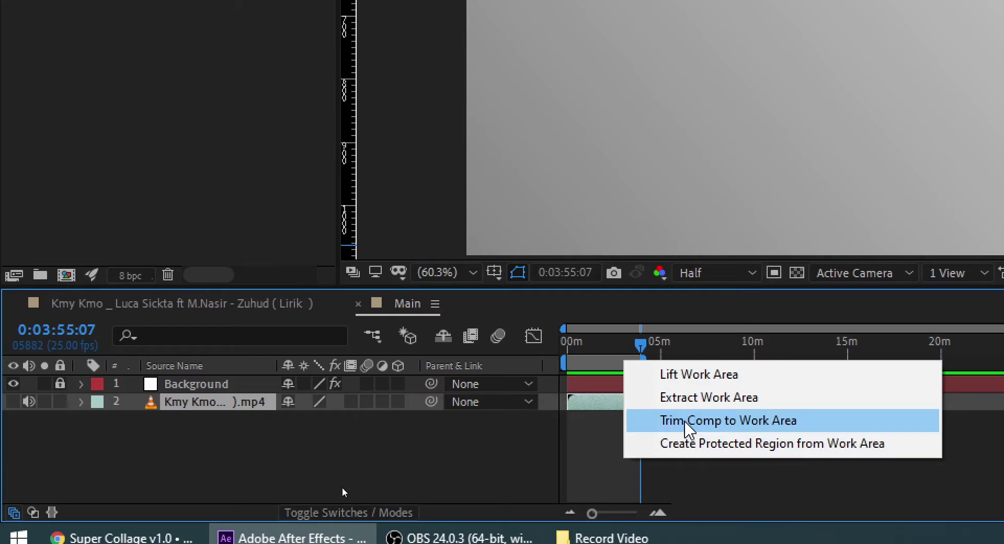
pyautogui.click(687, 421)
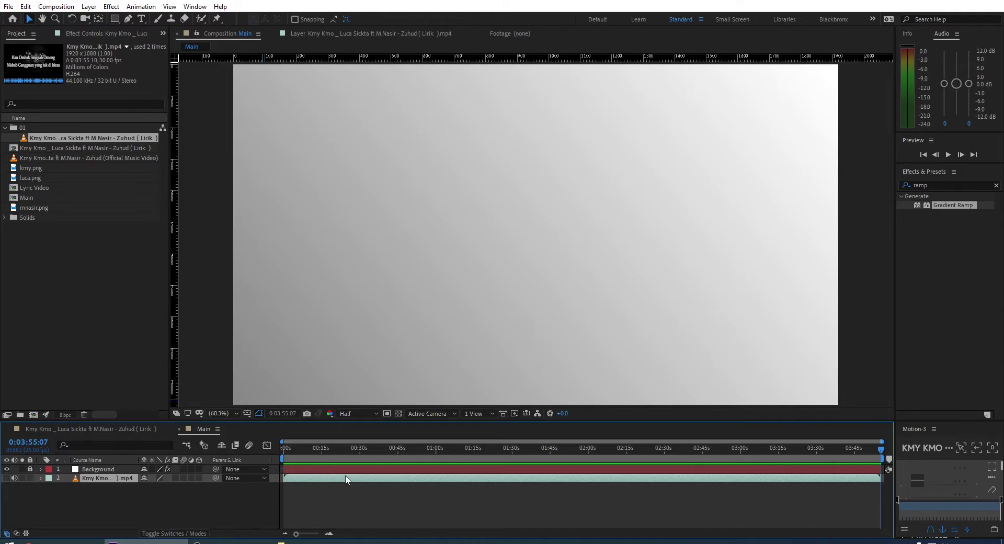
# - Drag kmy.png, luca.png and mnasir.png into Main and switch on their 3D Layer switches
pyautogui.moveTo(633, 446); pyautogui.dragTo(283, 445)
pyautogui.click(36, 167)
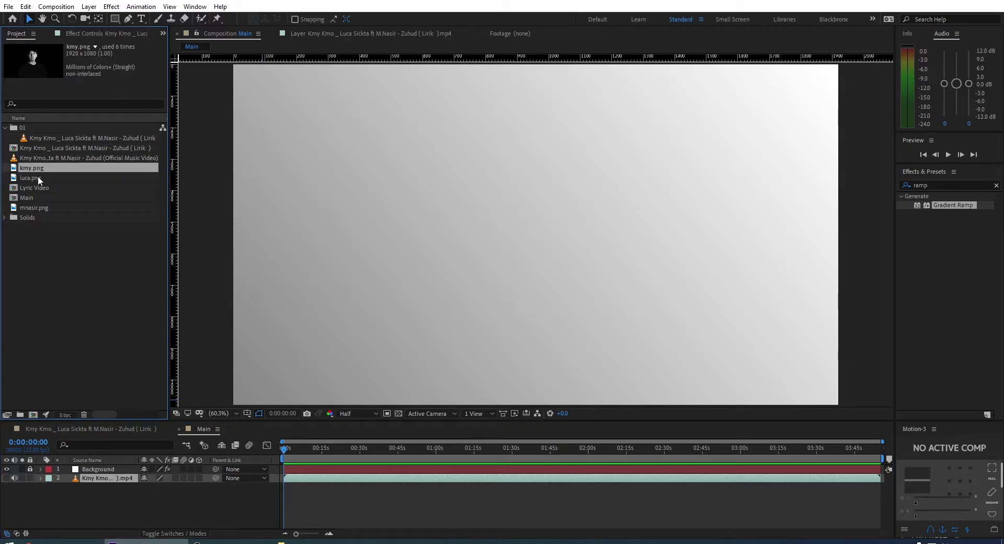
pyautogui.keyDown('shift'); pyautogui.click(37, 176); pyautogui.keyUp('shift')
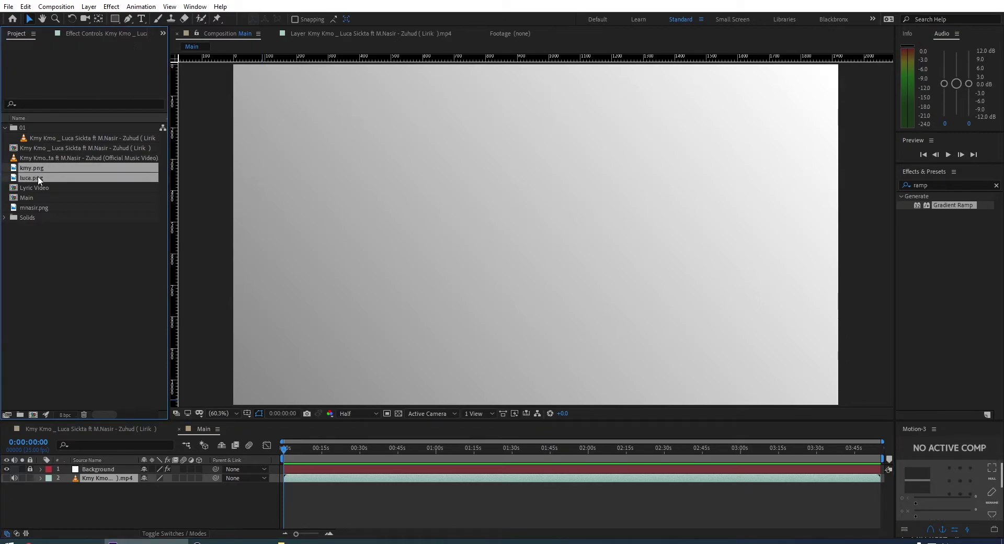
pyautogui.keyDown('ctrl'); pyautogui.click(39, 206); pyautogui.keyUp('ctrl')
pyautogui.moveTo(39, 206); pyautogui.dragTo(86, 473)
pyautogui.scroll(-3, 501, 209)
pyautogui.scroll(2, 511, 224)
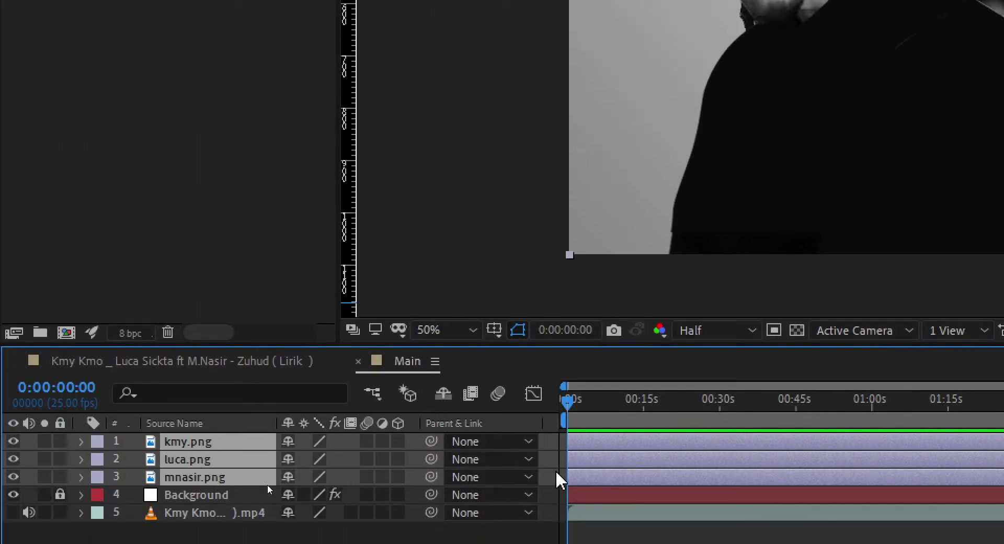
pyautogui.click(399, 442)
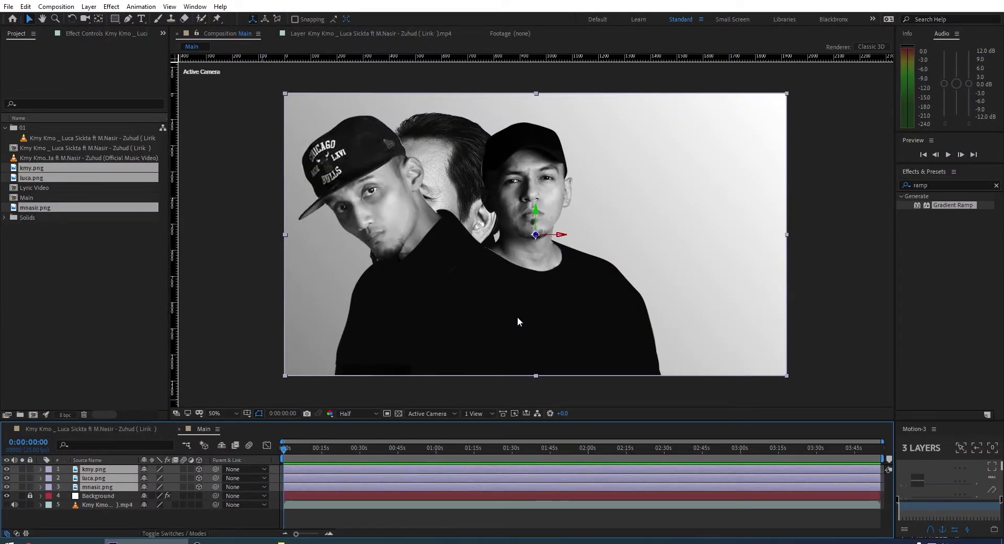
pyautogui.click(130, 513)
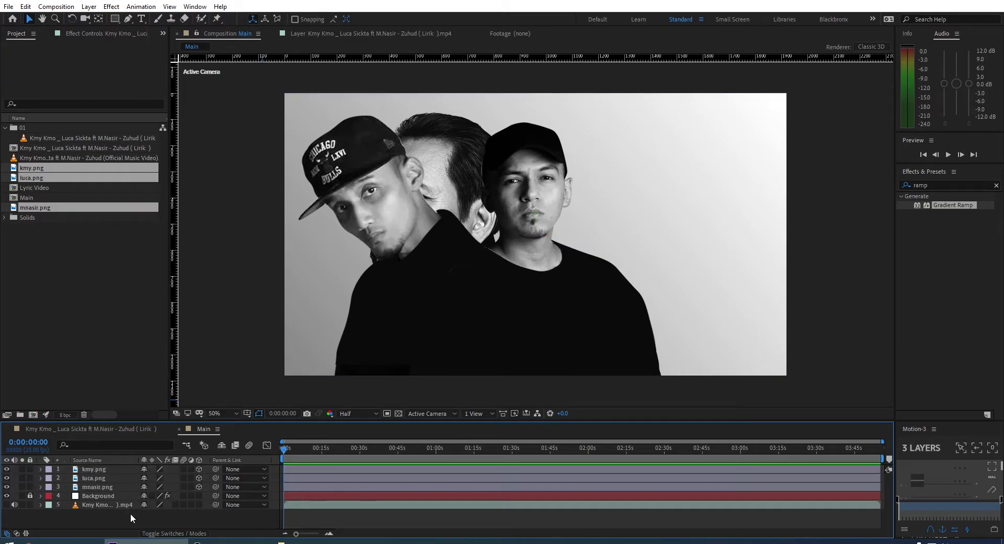
# - Add a two-node 50mm camera layer named 'Main Camera' via New > Camera
pyautogui.rightClick(130, 512)
pyautogui.moveTo(156, 401)
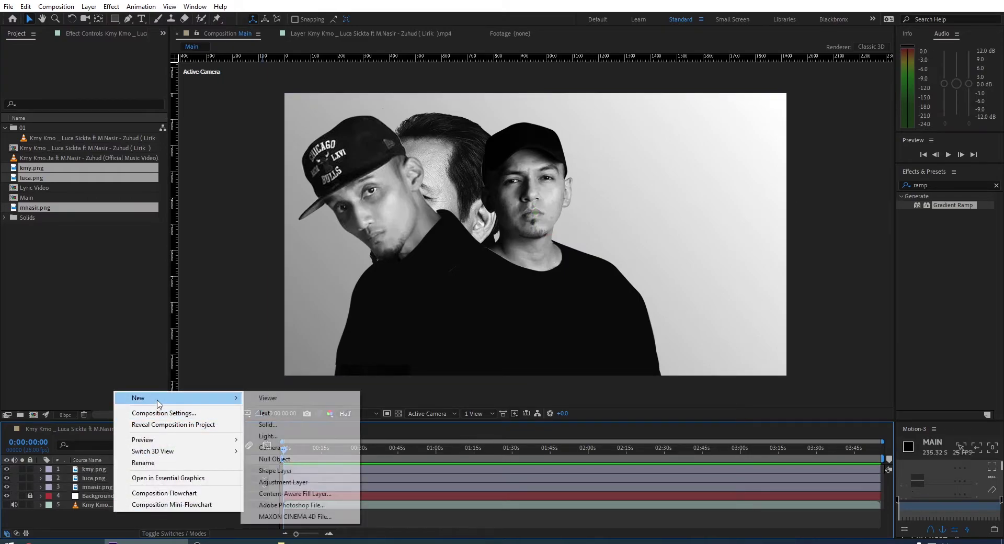
pyautogui.click(290, 449)
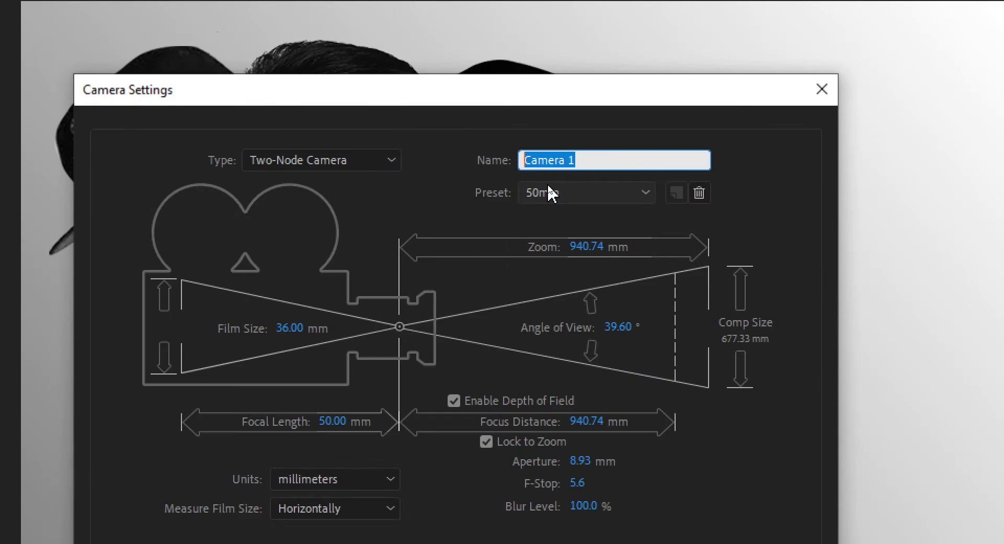
pyautogui.write('Main ')
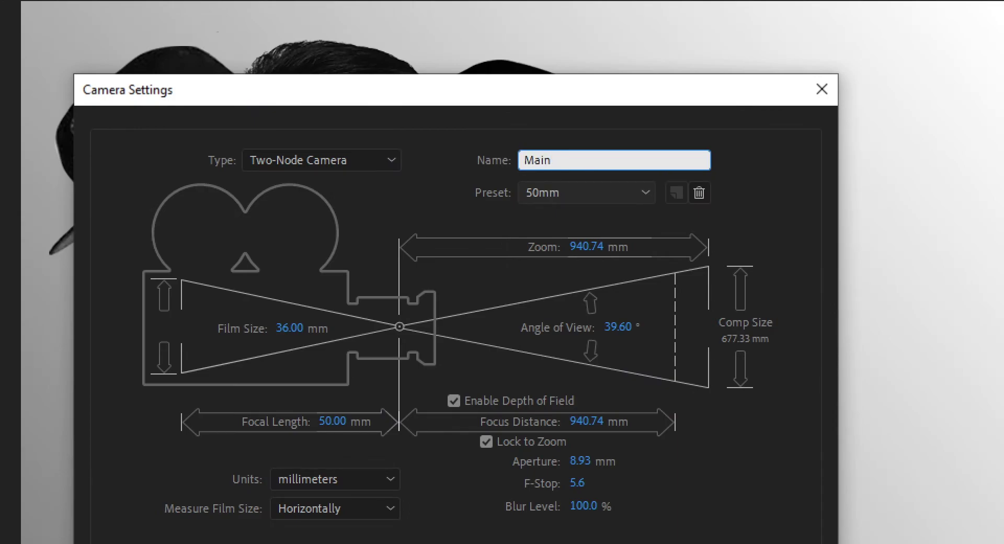
pyautogui.write('Ma')
pyautogui.press('BackSpace')
pyautogui.write('Camera')
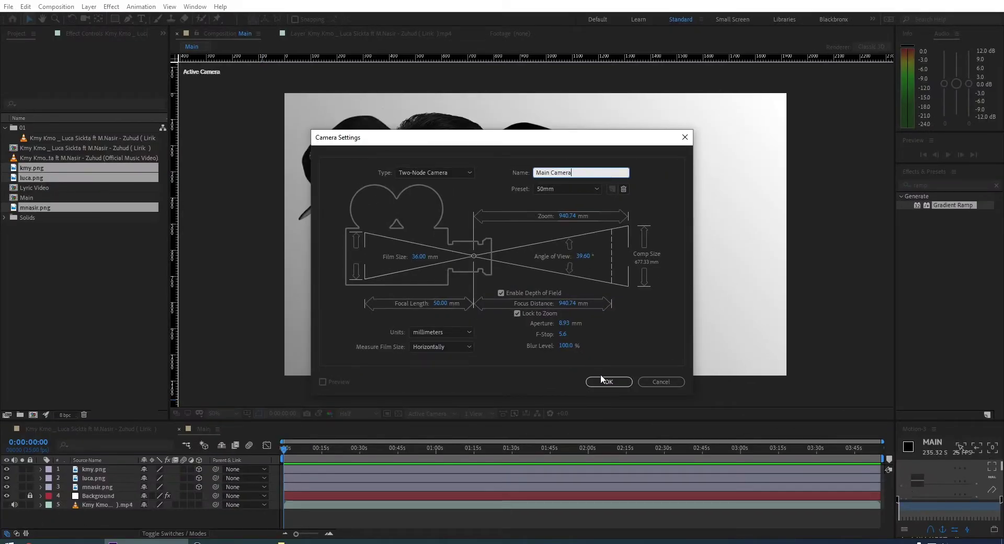
pyautogui.click(607, 382)
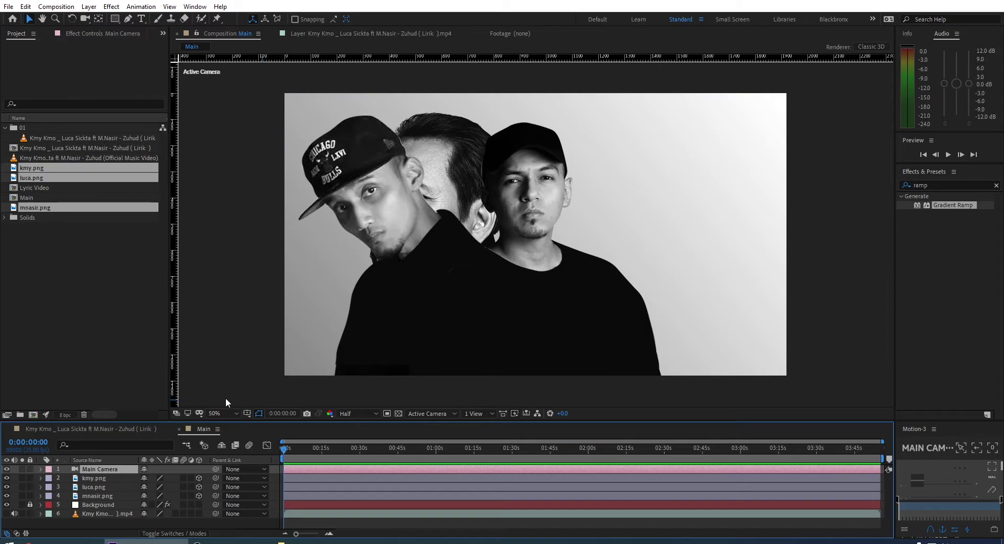
# - In the Top view at 25%, push kmy.png back along Z and luca.png farther behind it
pyautogui.click(433, 413)
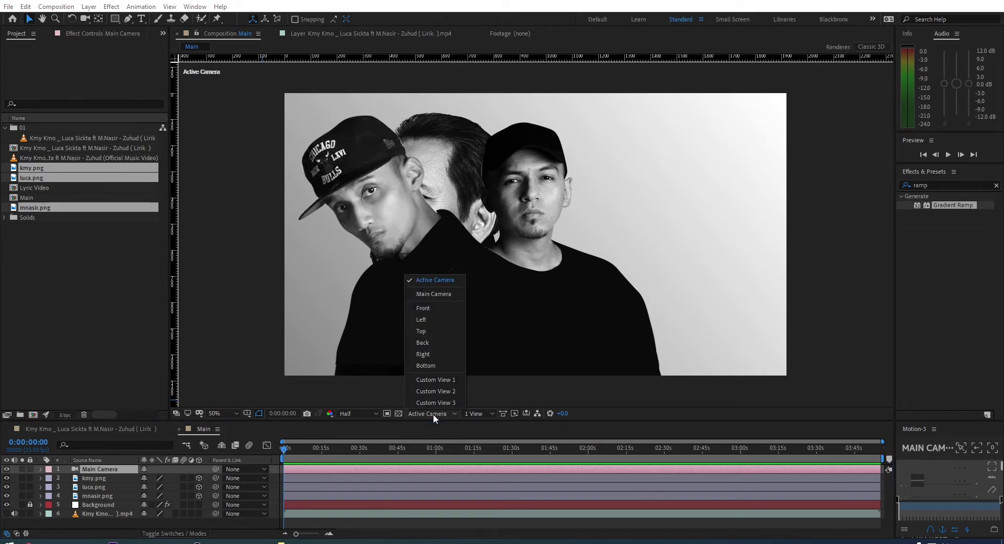
pyautogui.click(438, 335)
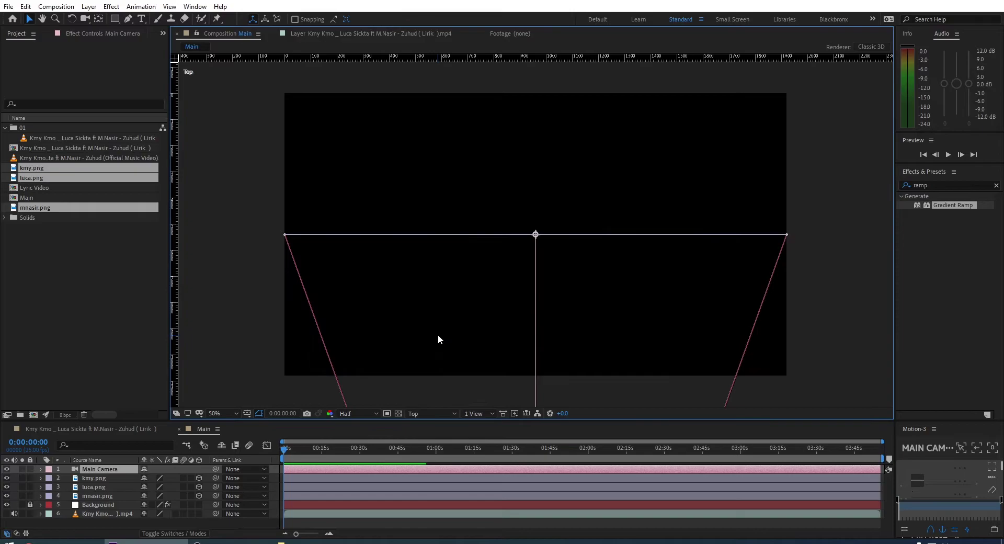
pyautogui.press(',')
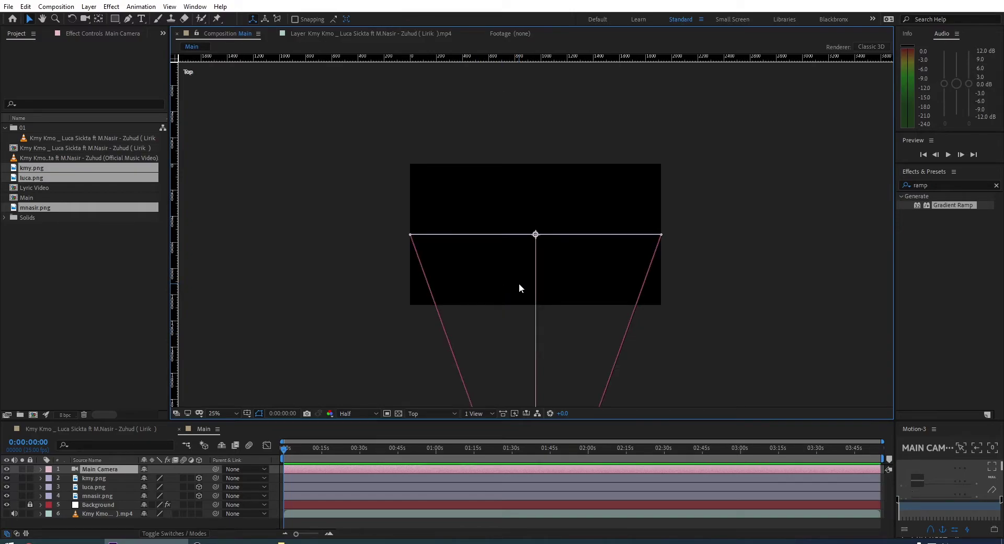
pyautogui.click(103, 495)
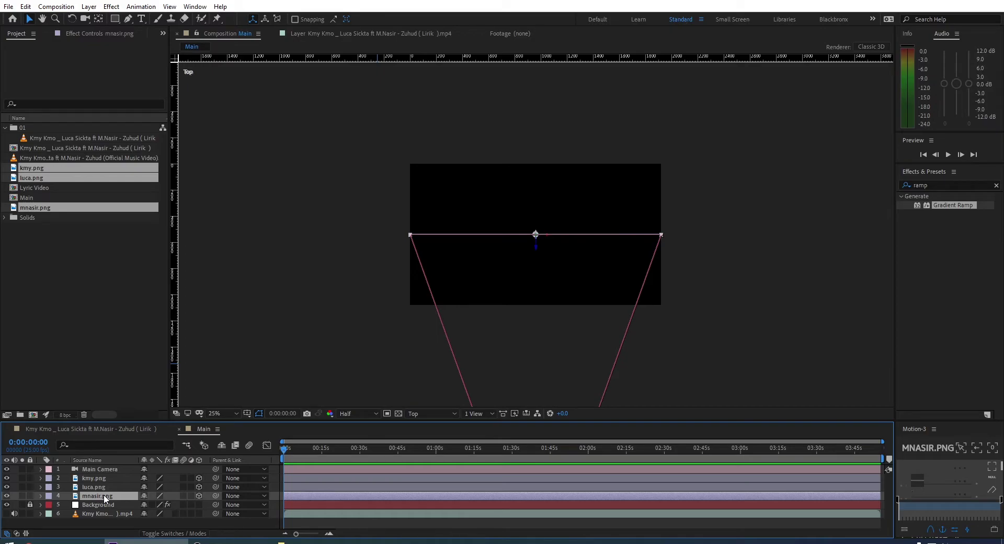
pyautogui.click(95, 487)
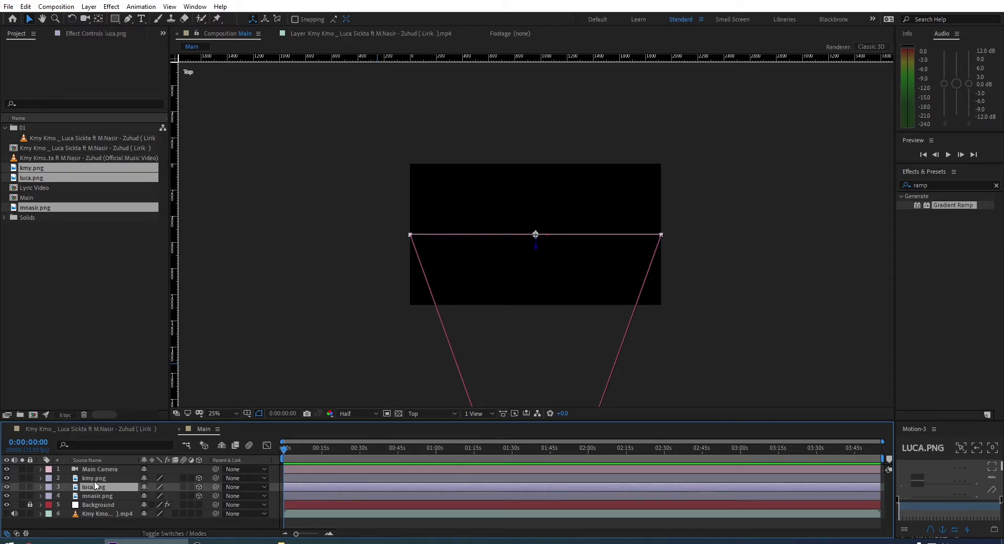
pyautogui.click(95, 480)
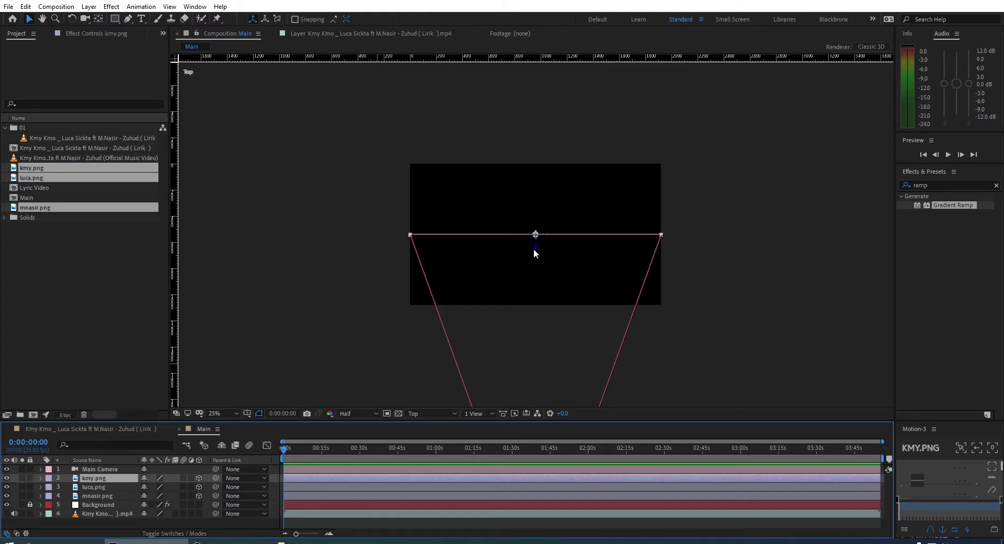
pyautogui.moveTo(537, 248); pyautogui.dragTo(559, 190)
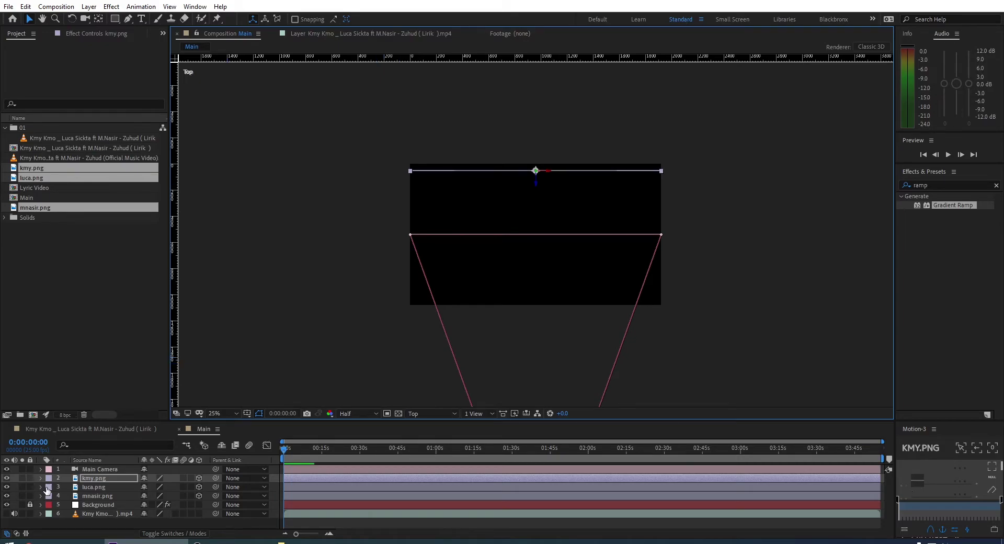
pyautogui.click(92, 487)
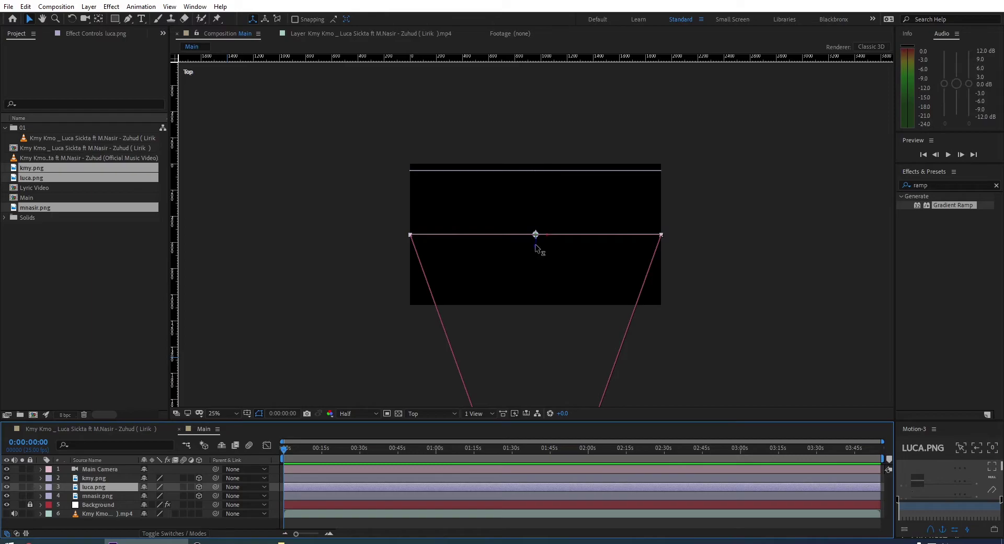
pyautogui.moveTo(539, 245); pyautogui.dragTo(570, 108)
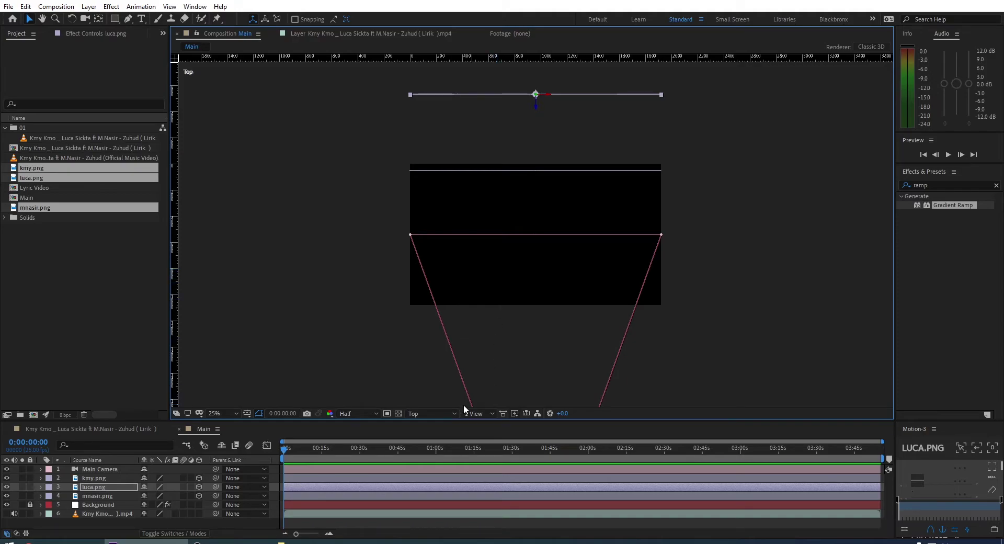
pyautogui.click(415, 413)
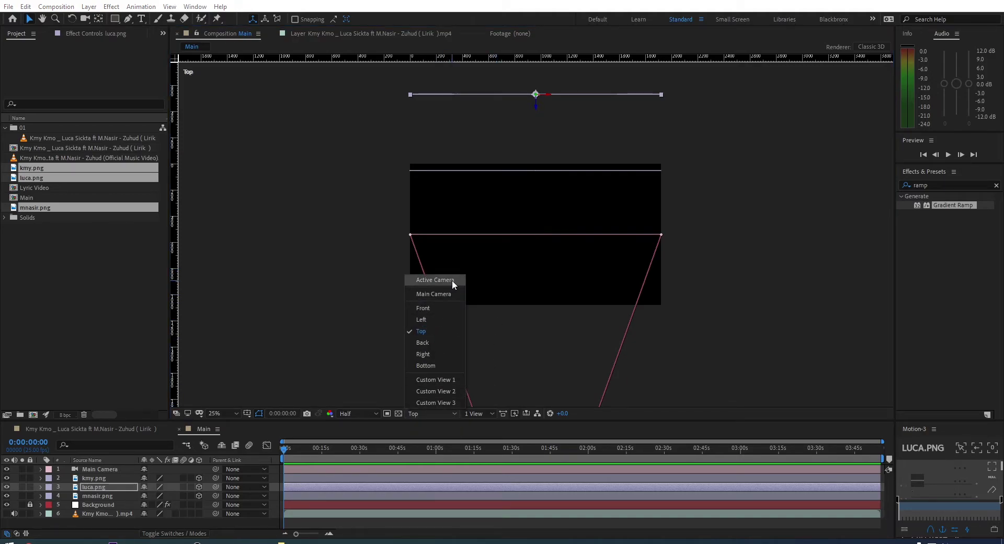
# - Return to the Main Camera view, shift luca.png left, fit the view and show the proportional grid
pyautogui.click(450, 293)
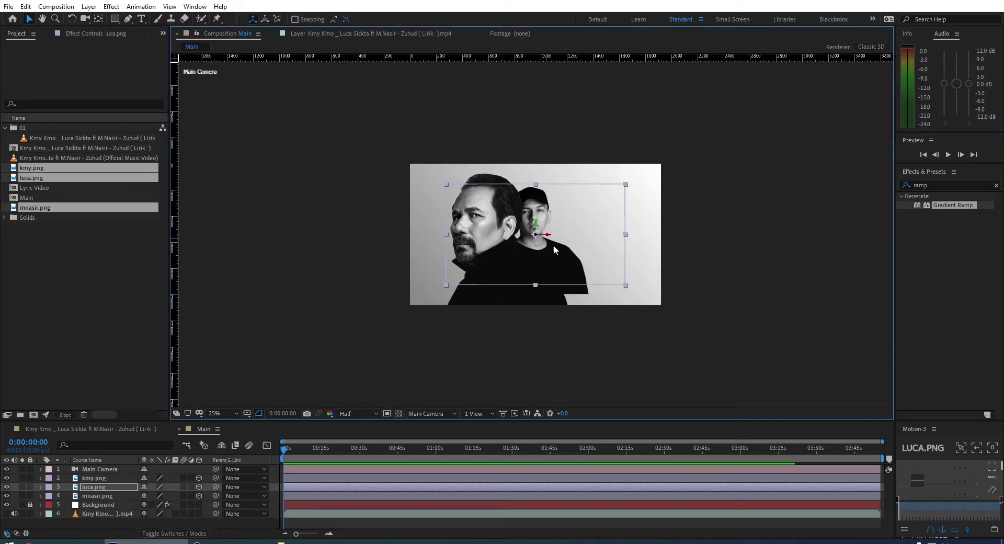
pyautogui.moveTo(549, 250); pyautogui.dragTo(523, 278)
pyautogui.click(542, 151)
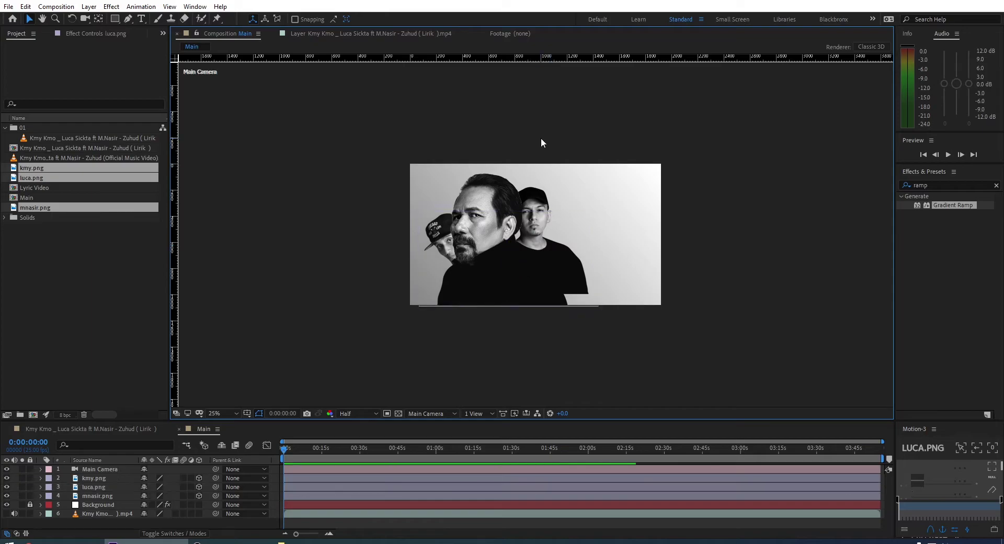
pyautogui.click(218, 413)
pyautogui.click(236, 227)
pyautogui.click(247, 413)
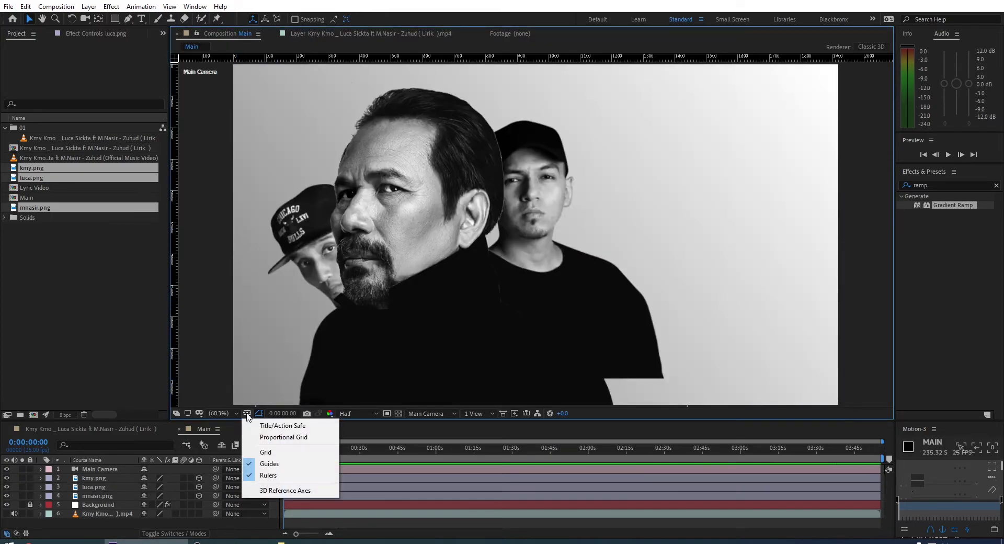
# - Select all three singer cutouts and scale them down to 88%
pyautogui.click(284, 437)
pyautogui.click(519, 285)
pyautogui.keyDown('shift'); pyautogui.click(539, 303); pyautogui.keyUp('shift')
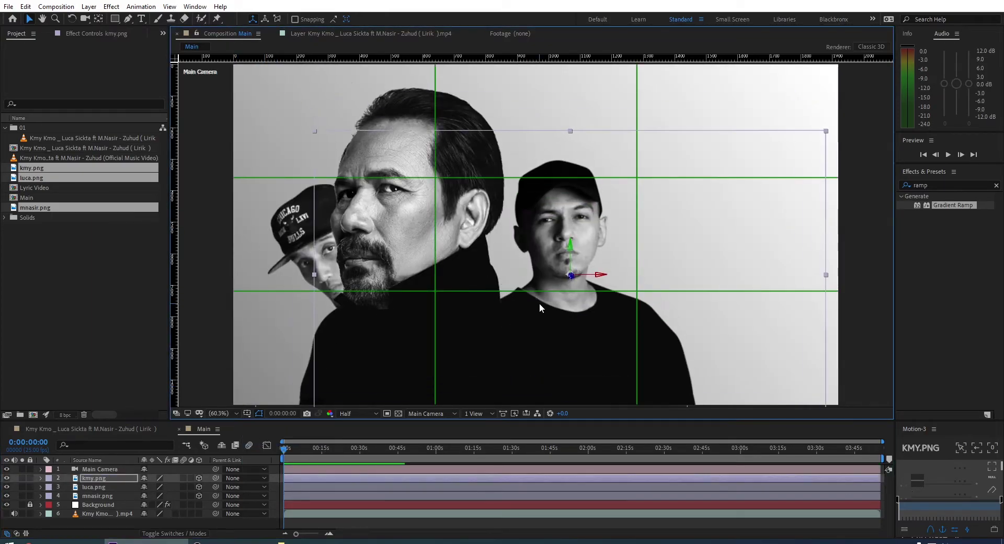
pyautogui.press(',')
pyautogui.press('s')
pyautogui.moveTo(184, 486); pyautogui.dragTo(102, 486)
# - Reposition the three singers and set the middle man mnasir.png to 95% scale
pyautogui.click(486, 251)
pyautogui.moveTo(486, 250); pyautogui.dragTo(488, 262)
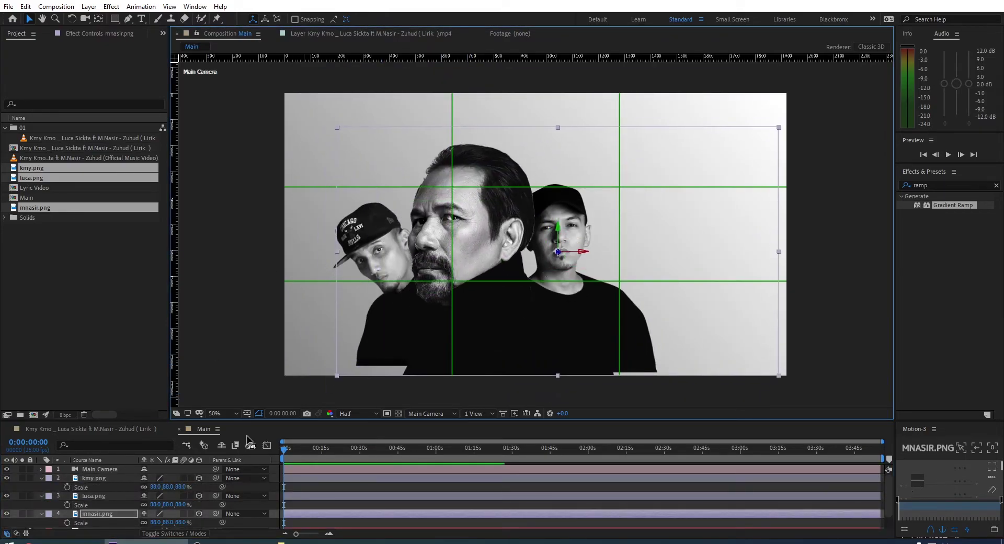
pyautogui.click(349, 275)
pyautogui.moveTo(349, 275); pyautogui.dragTo(328, 288)
pyautogui.moveTo(570, 324); pyautogui.dragTo(596, 330)
pyautogui.click(181, 521)
pyautogui.write('95')
pyautogui.press('Return')
# - Shrink the outer men kmy.png and luca.png to 78% and fine-tune all three positions
pyautogui.moveTo(326, 256); pyautogui.dragTo(316, 269)
pyautogui.moveTo(497, 324); pyautogui.dragTo(485, 324)
pyautogui.click(639, 359)
pyautogui.keyDown('shift'); pyautogui.click(76, 515); pyautogui.keyUp('shift')
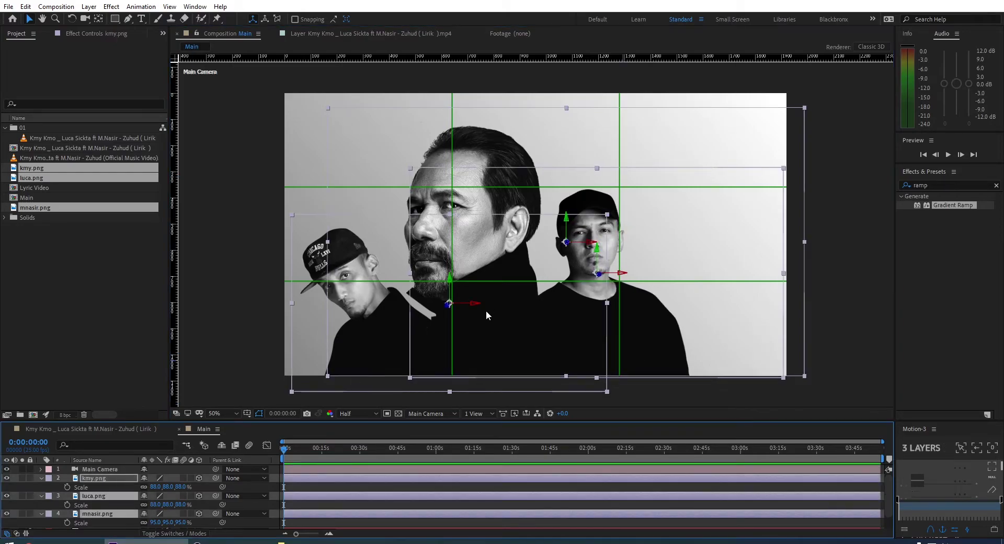
pyautogui.press('alt+shift+KP_Subtract')
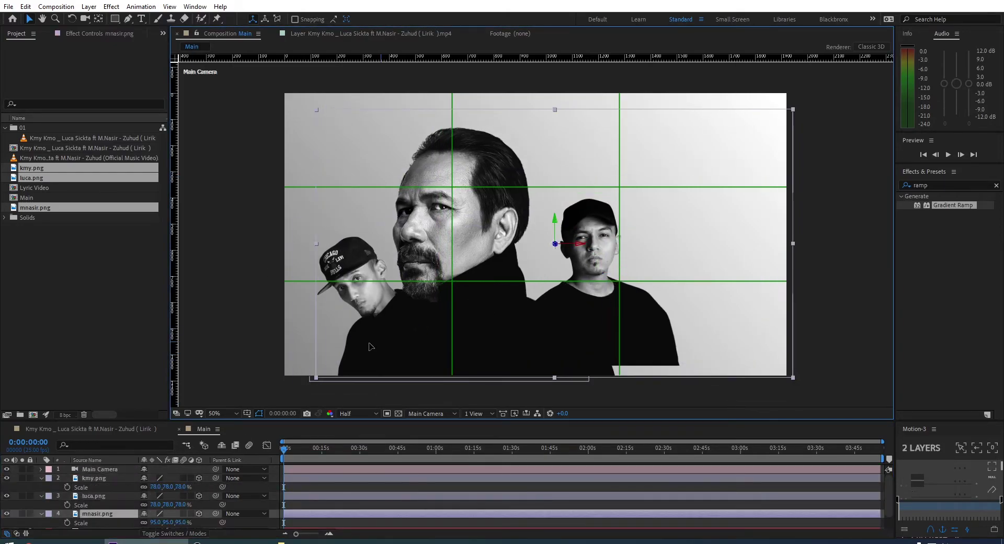
pyautogui.moveTo(589, 317); pyautogui.dragTo(583, 337)
pyautogui.scroll(-1, 98, 506)
pyautogui.click(100, 482)
pyautogui.moveTo(366, 324); pyautogui.dragTo(351, 335)
pyautogui.click(698, 256)
pyautogui.moveTo(695, 257); pyautogui.dragTo(701, 259)
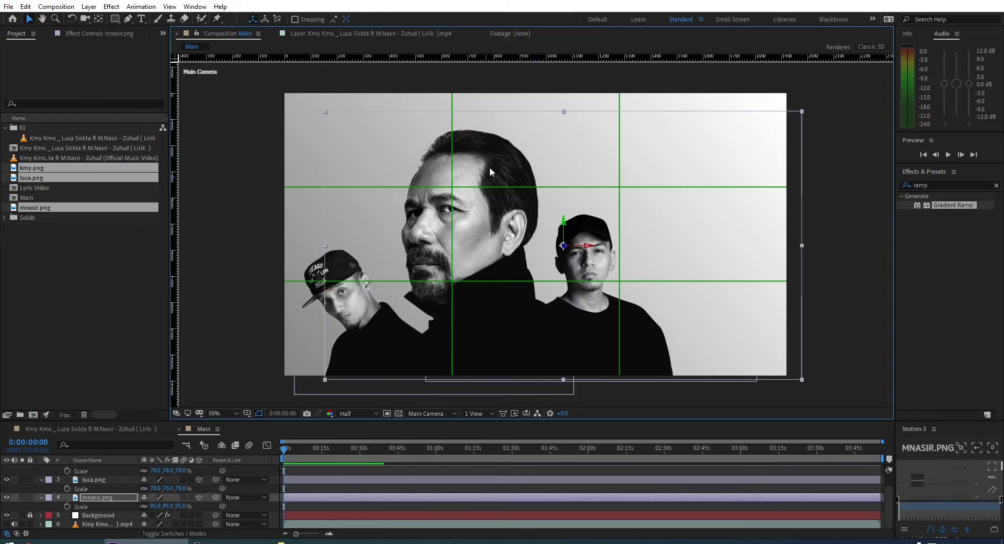
# - Hide the proportional grid overlay
pyautogui.click(247, 413)
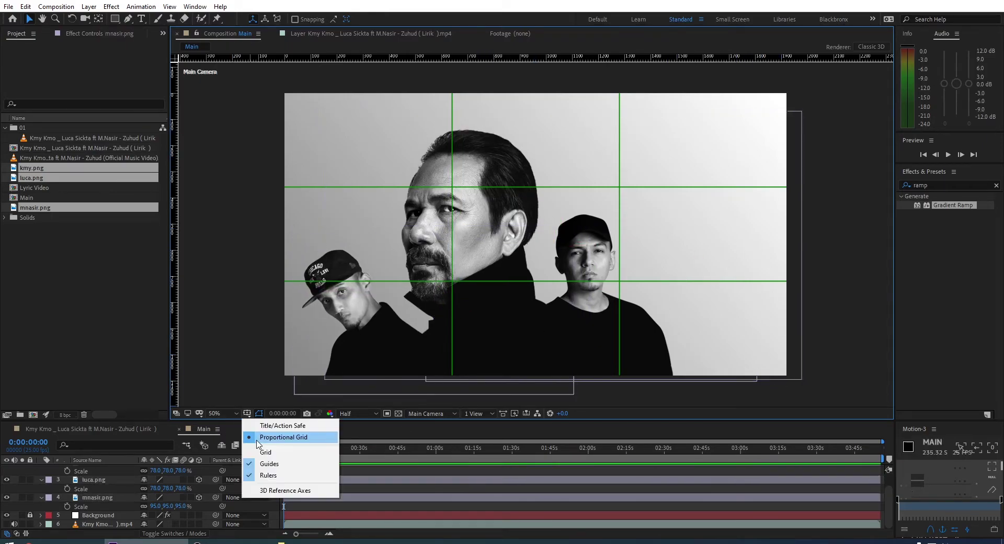
pyautogui.click(280, 436)
pyautogui.click(630, 407)
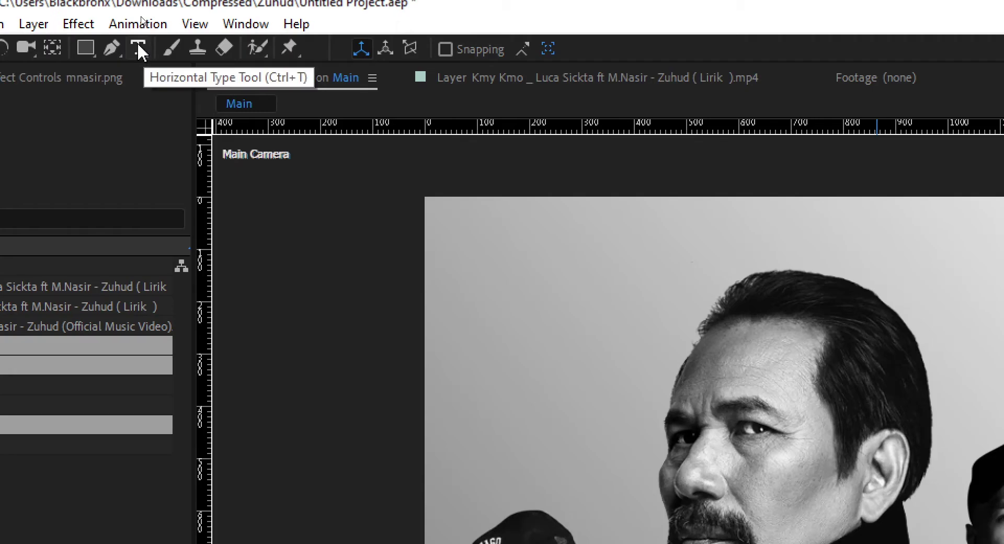
# - Create a red text layer reading ZUHUD in quotes and move it to the upper right above the singers
pyautogui.click(140, 33)
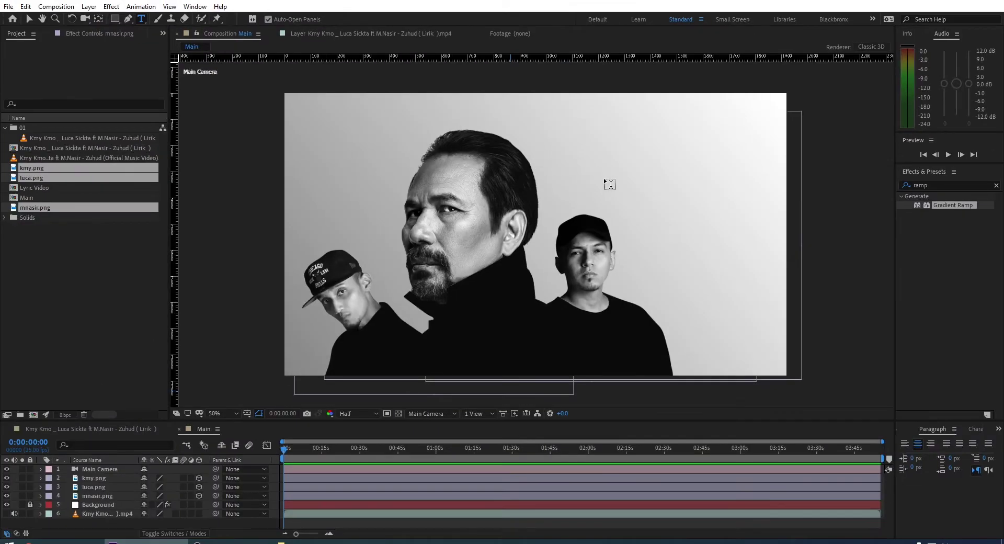
pyautogui.click(625, 182)
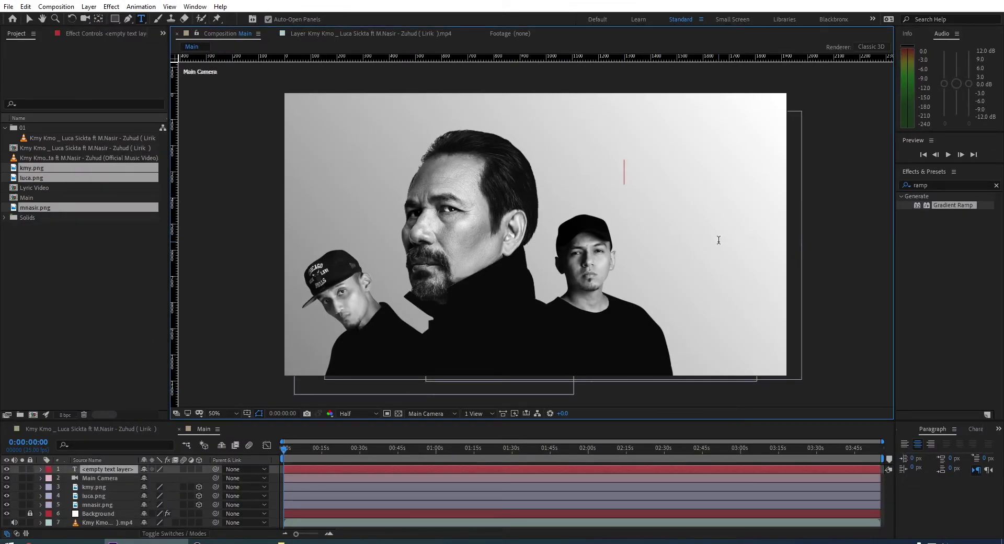
pyautogui.write('ZUHUD')
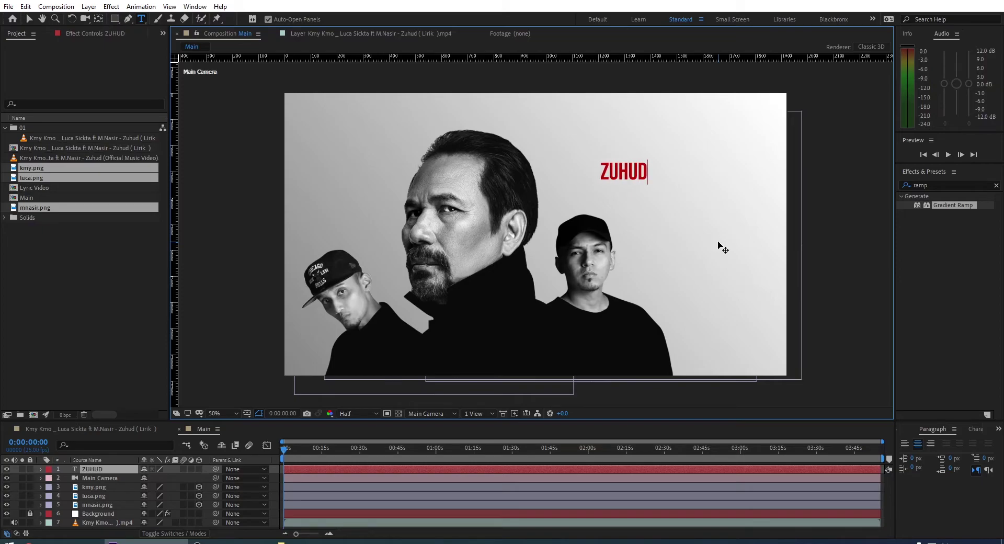
pyautogui.write('"')
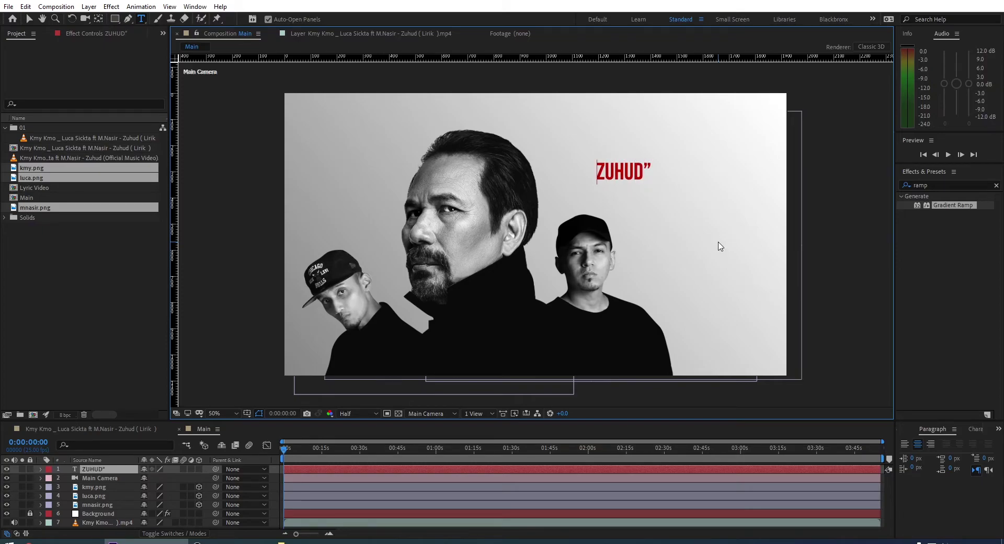
pyautogui.write('"')
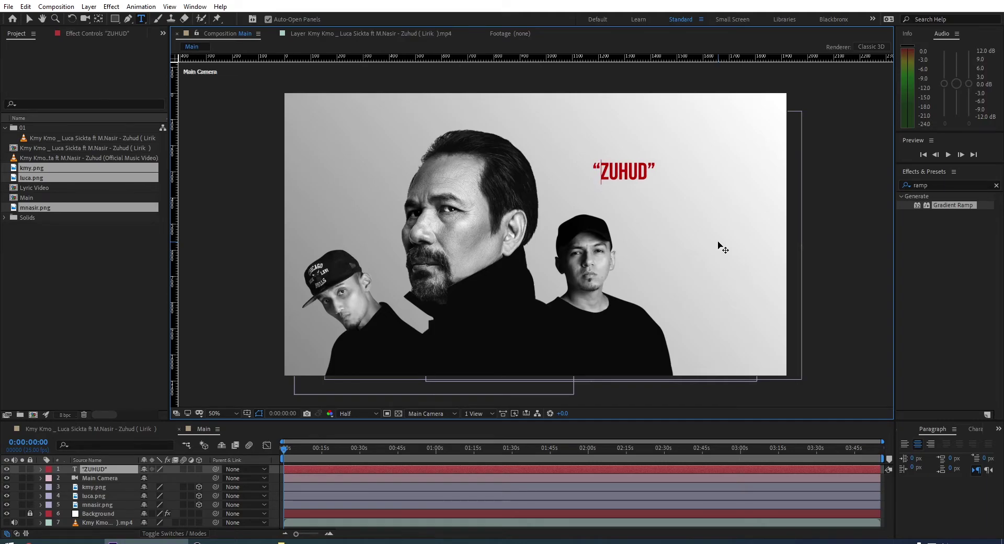
pyautogui.click(33, 20)
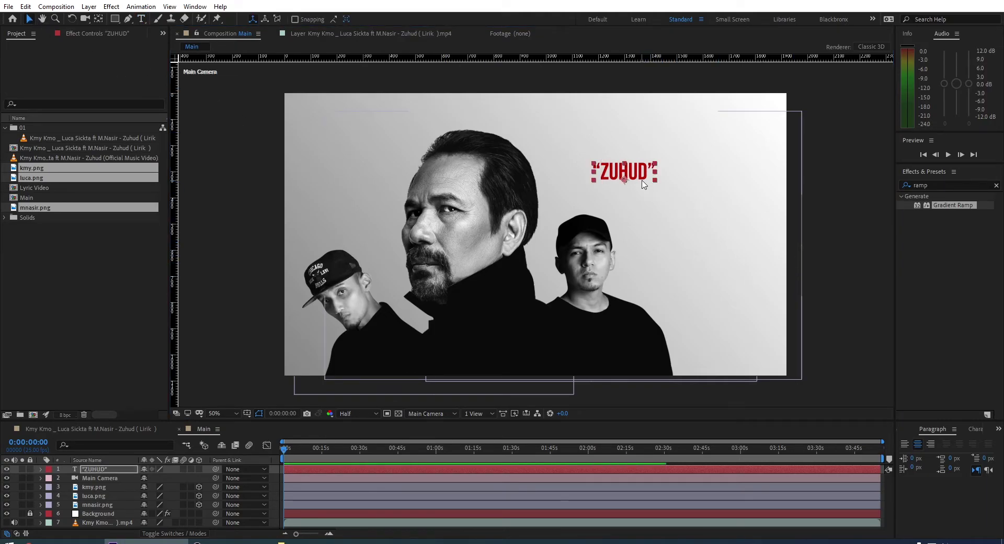
pyautogui.moveTo(643, 174); pyautogui.dragTo(718, 213)
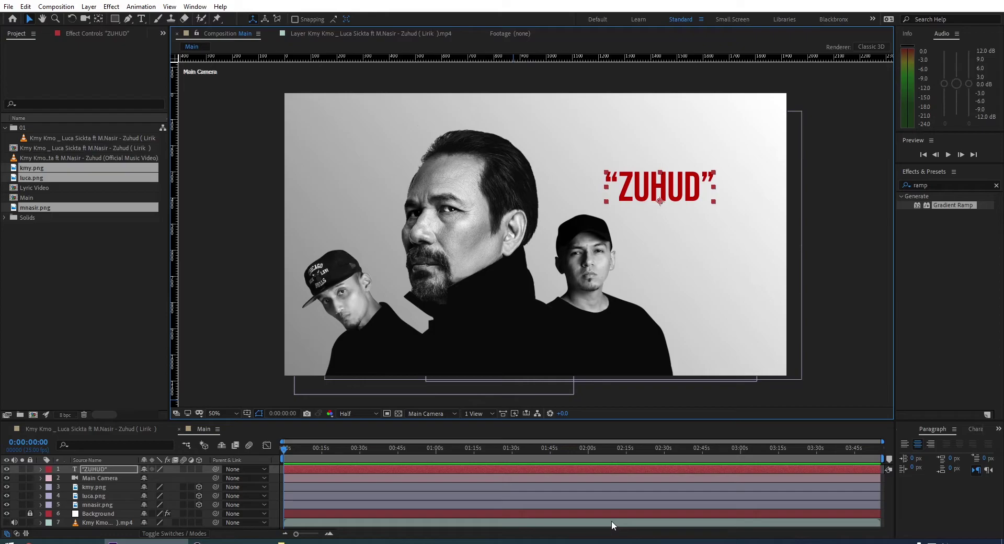
# - Preview the composition and split the title layer at 5:19 with Ctrl+Shift+D
pyautogui.click(290, 444)
pyautogui.press('space')
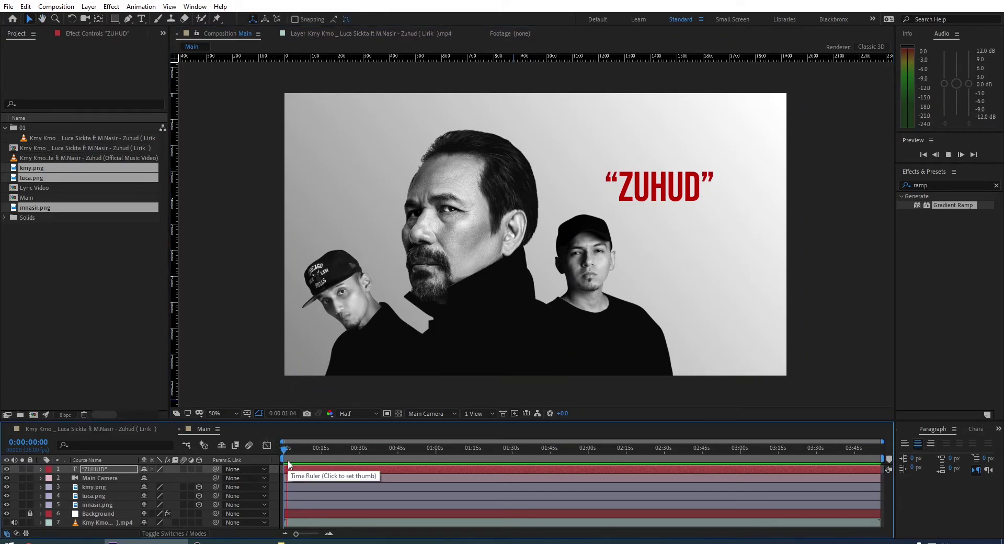
pyautogui.press('=')
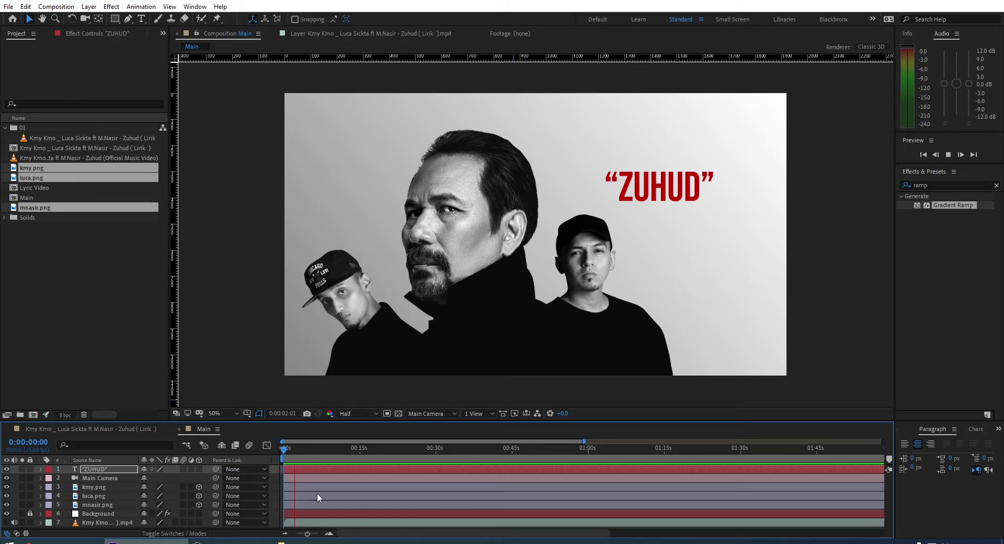
pyautogui.click(316, 447)
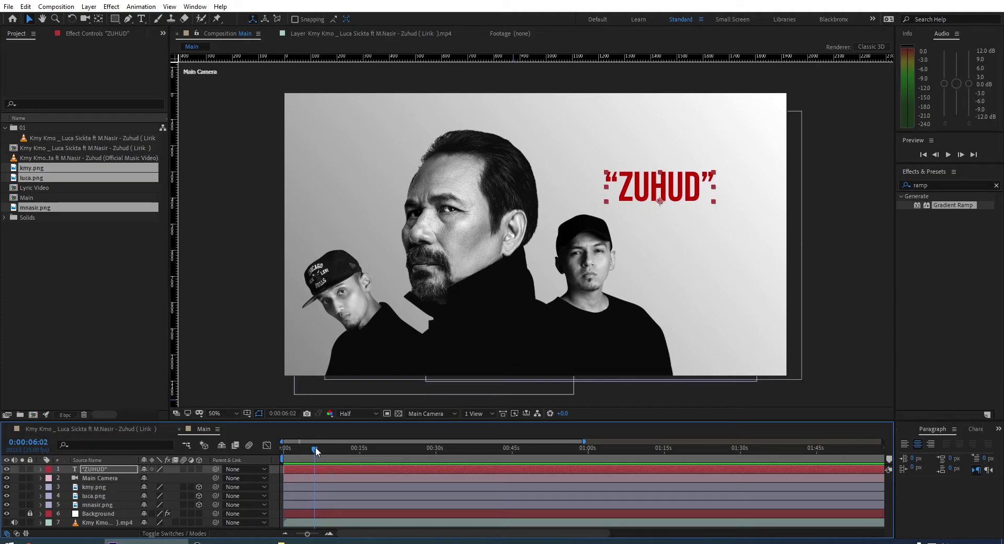
pyautogui.moveTo(315, 446); pyautogui.dragTo(313, 450)
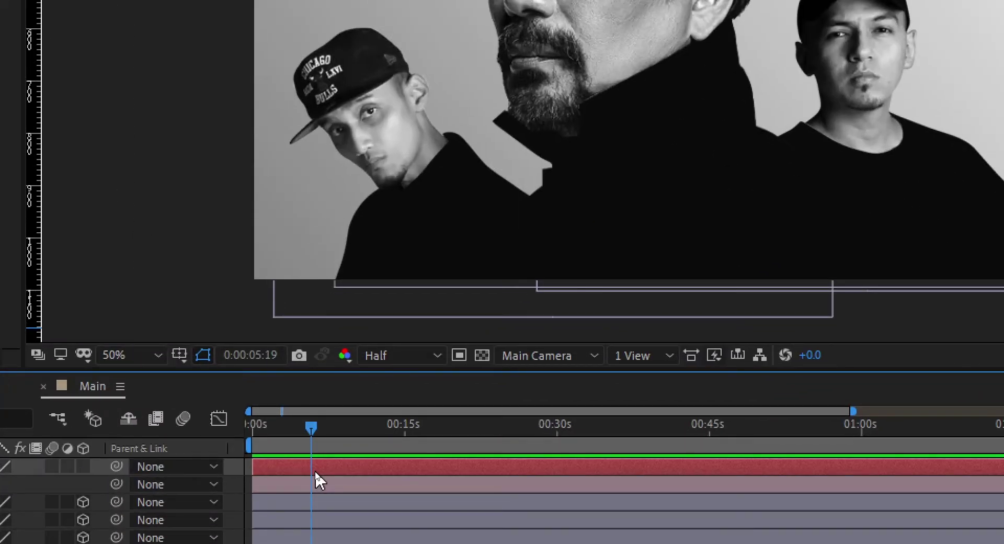
pyautogui.hotkey('ctrl', 'shift', 'd')
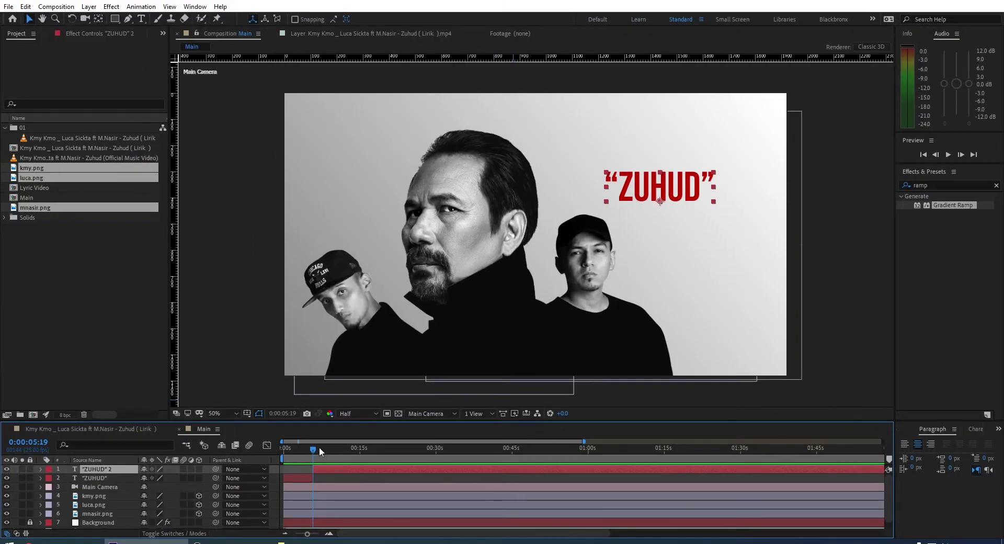
# - Zoom and scrub the timeline to check where the BAIK and RAKUS (19:19) lyrics appear
pyautogui.press('=')
pyautogui.press('=')
pyautogui.click(344, 449)
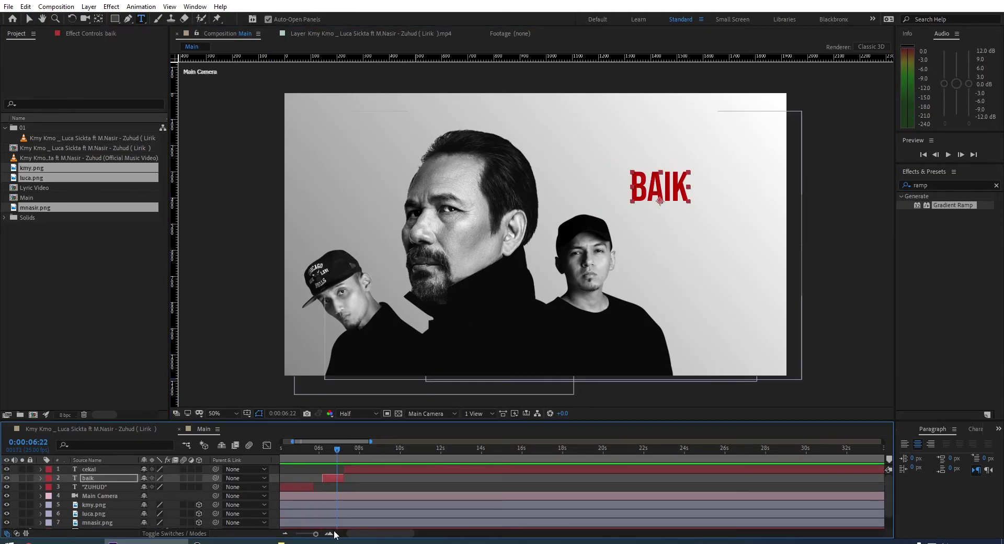
pyautogui.moveTo(374, 487); pyautogui.dragTo(409, 465)
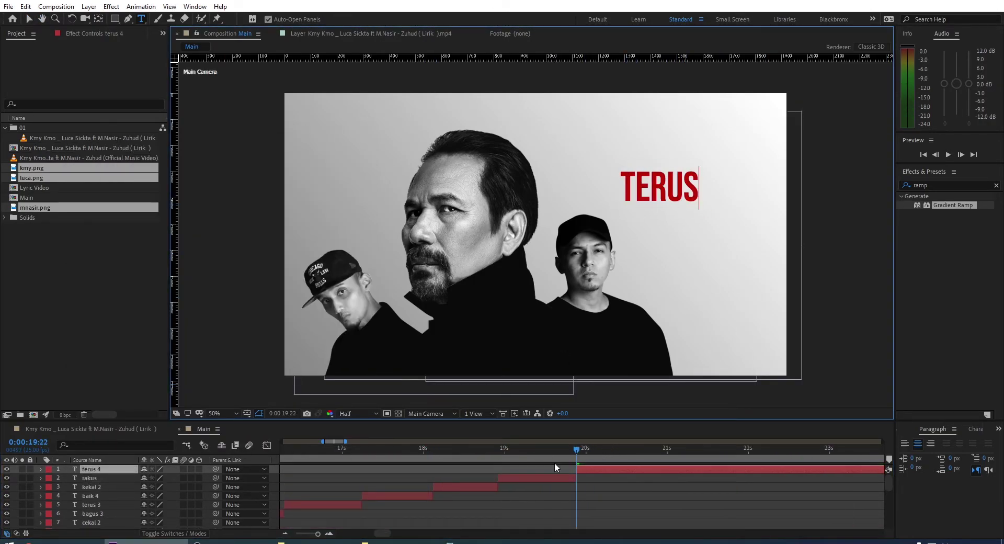
pyautogui.click(566, 450)
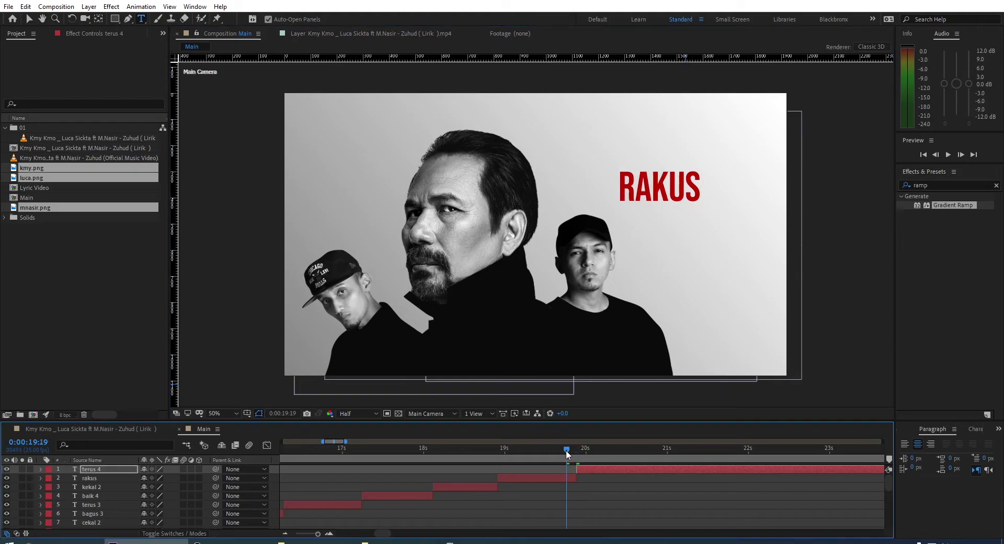
pyautogui.press('-')
pyautogui.press('-')
pyautogui.press('-')
pyautogui.press('-')
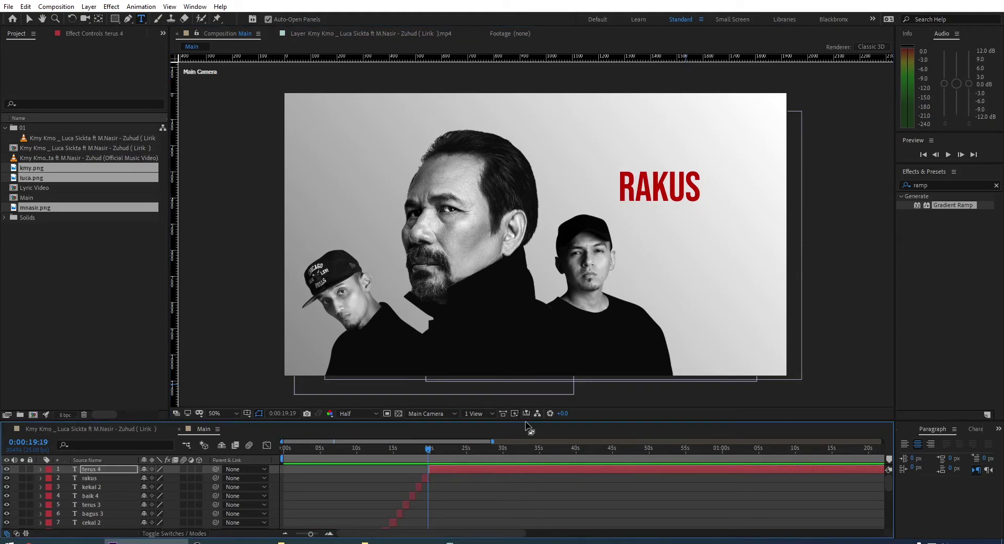
pyautogui.moveTo(525, 426); pyautogui.dragTo(572, 299)
pyautogui.click(415, 328)
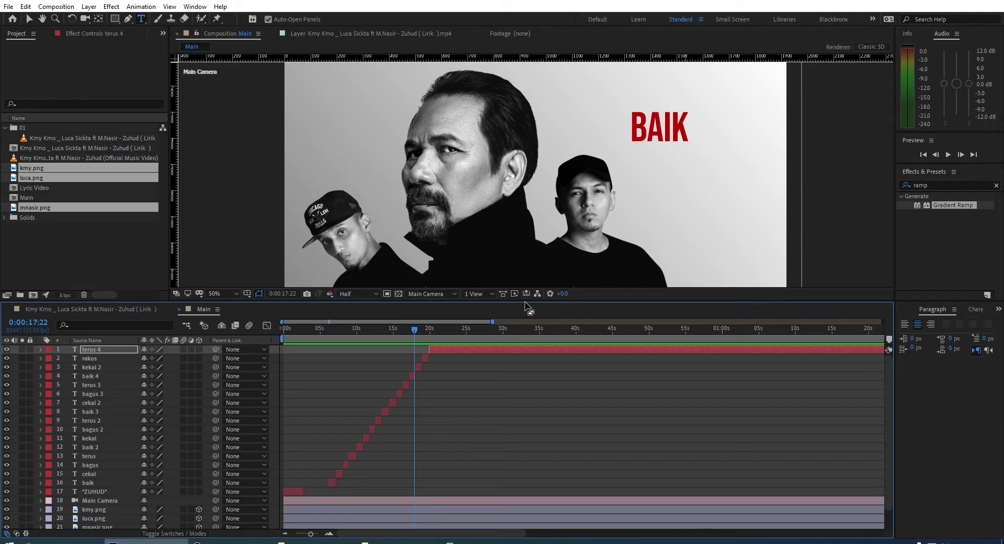
pyautogui.moveTo(525, 302); pyautogui.dragTo(506, 371)
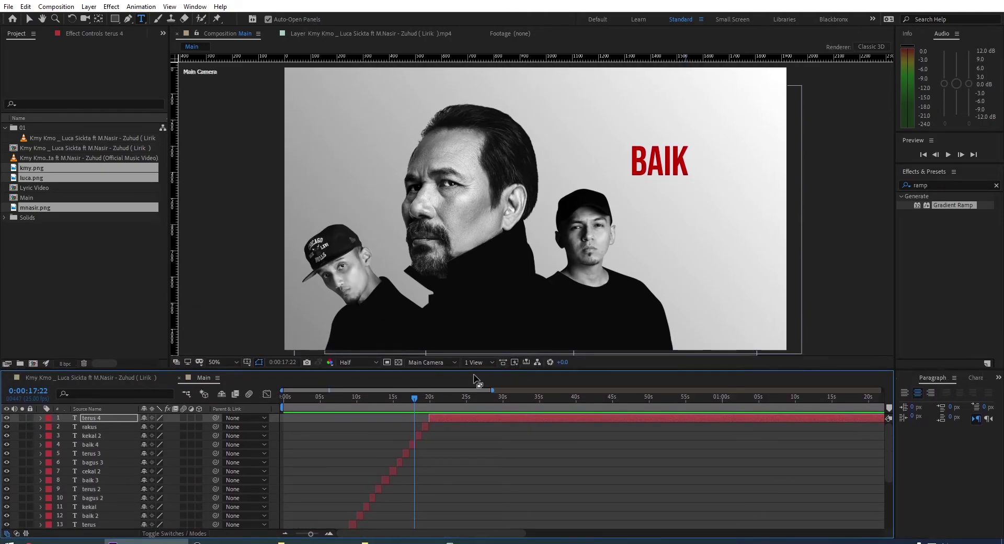
pyautogui.scroll(4, 444, 425)
pyautogui.moveTo(472, 407)
pyautogui.mouseDown()
pyautogui.moveTo(438, 411)
pyautogui.moveTo(508, 406)
pyautogui.moveTo(469, 409)
pyautogui.mouseUp()
pyautogui.scroll(-5, 97, 492)
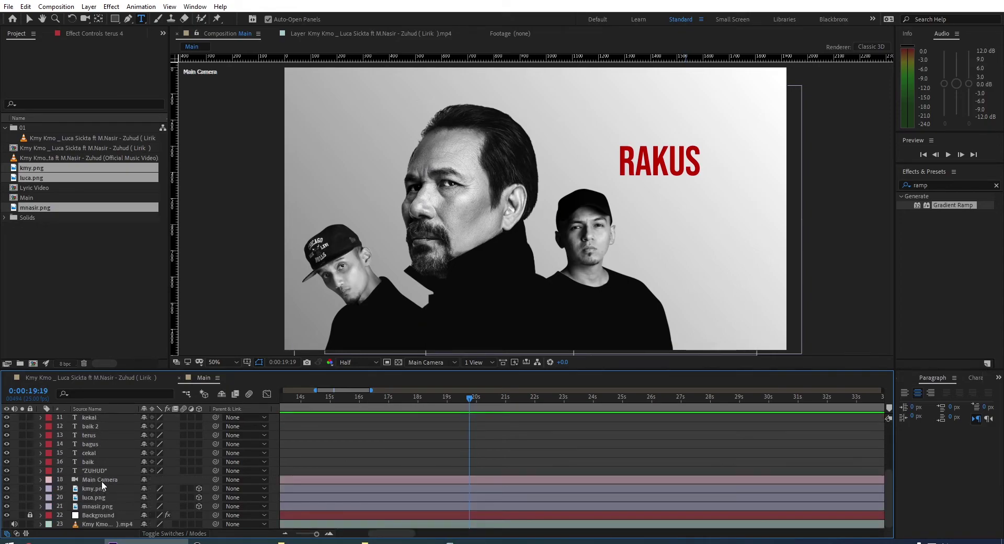
# - Set Point of Interest and Position keyframes on the Main Camera at 19:19
pyautogui.click(102, 481)
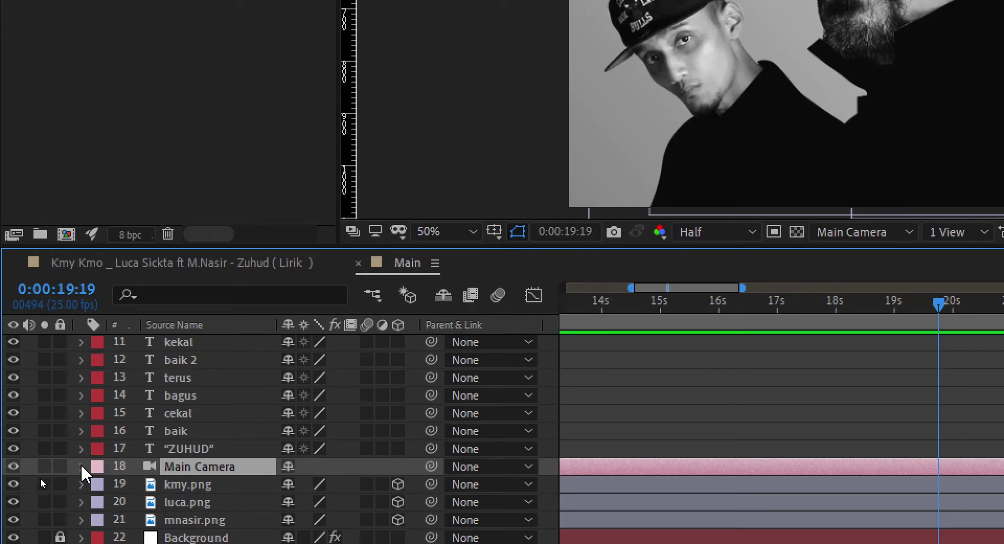
pyautogui.click(81, 466)
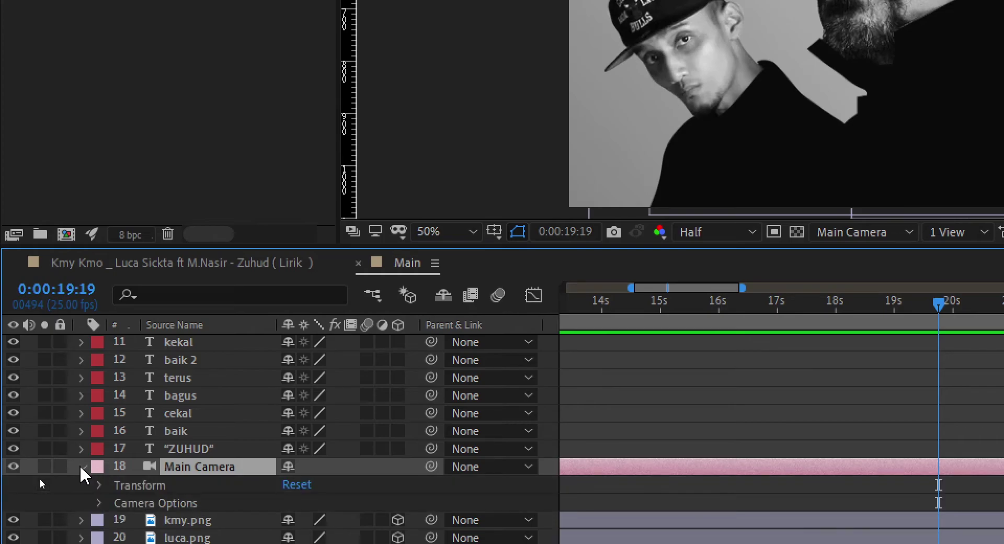
pyautogui.click(99, 478)
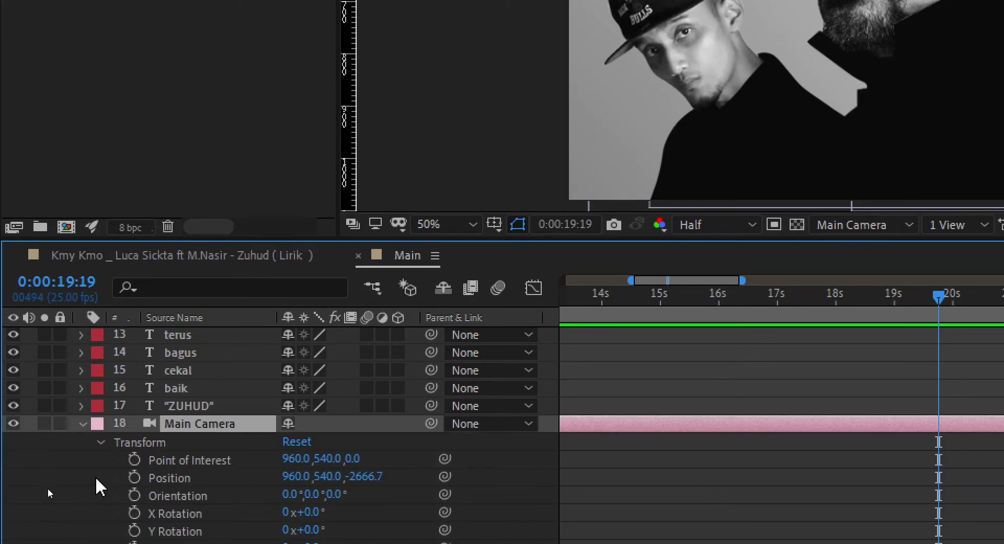
pyautogui.click(135, 460)
pyautogui.click(135, 476)
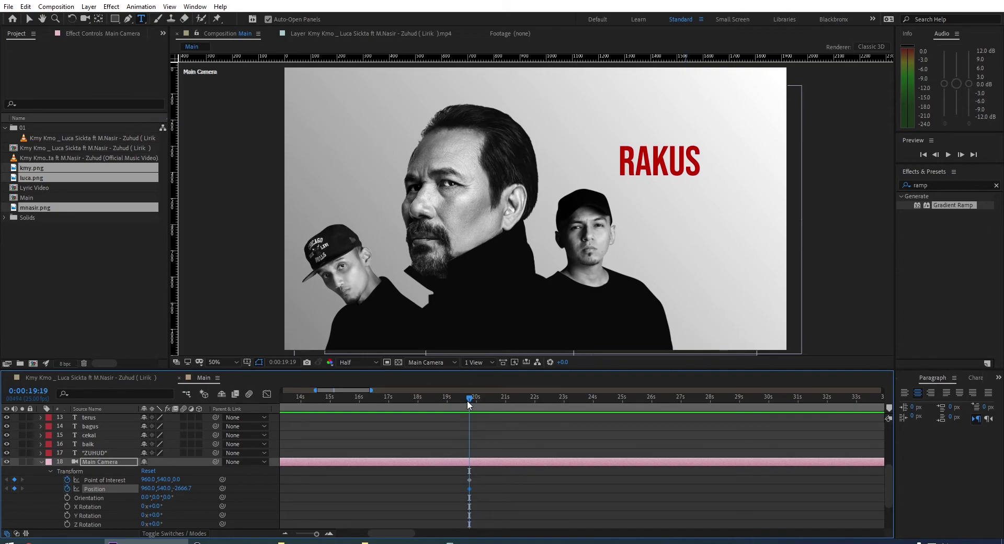
# - At 20:00, pan the camera right to x 2578 onto empty gradient background
pyautogui.press('pagedown')
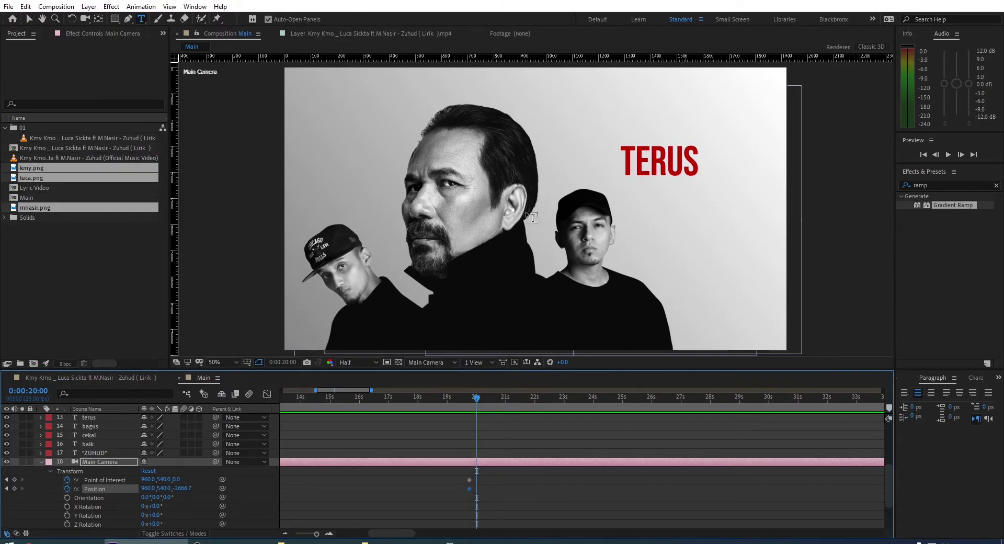
pyautogui.press('c')
pyautogui.press('c')
pyautogui.press('c')
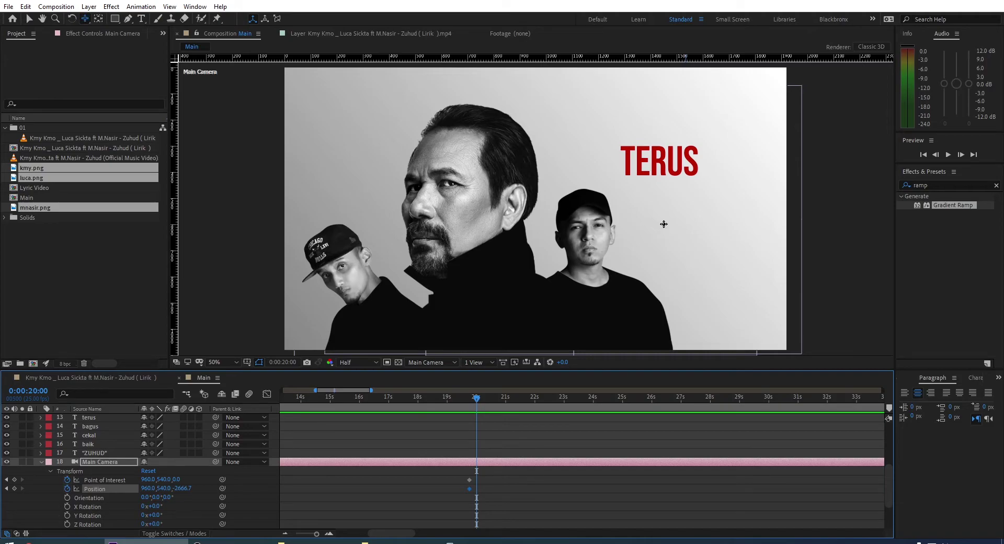
pyautogui.moveTo(671, 231); pyautogui.dragTo(248, 267)
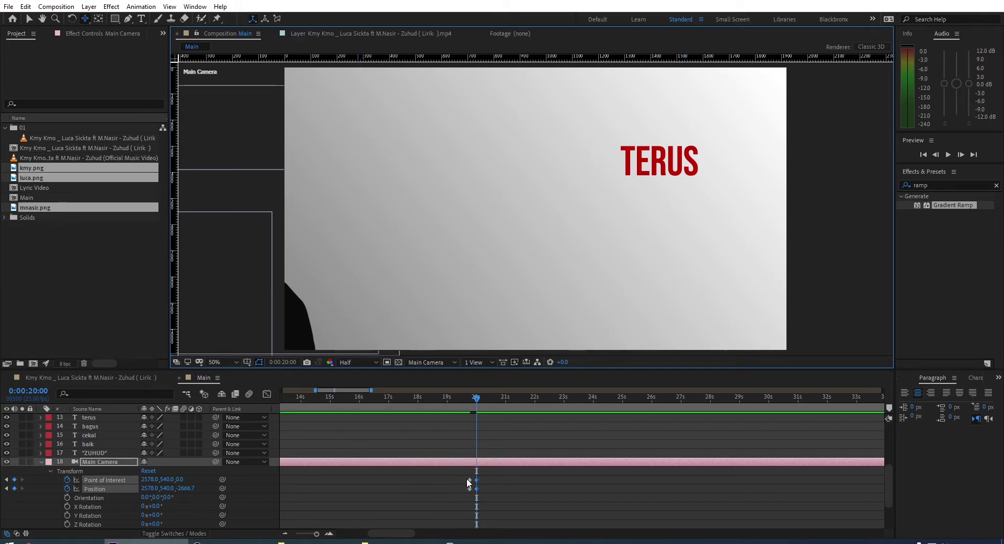
# - At 20:02, place a kmy.png duplicate beside the SAAT SERUNAI MENJERIT lyric in the new view
pyautogui.moveTo(476, 398); pyautogui.dragTo(485, 408)
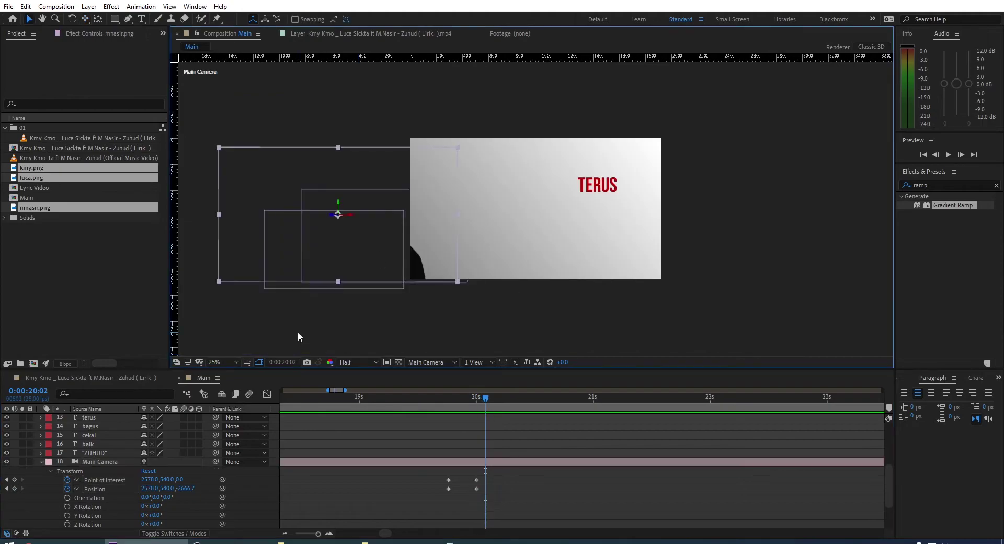
pyautogui.click(112, 497)
pyautogui.hotkey('ctrl', 'd')
pyautogui.moveTo(386, 235); pyautogui.dragTo(612, 226)
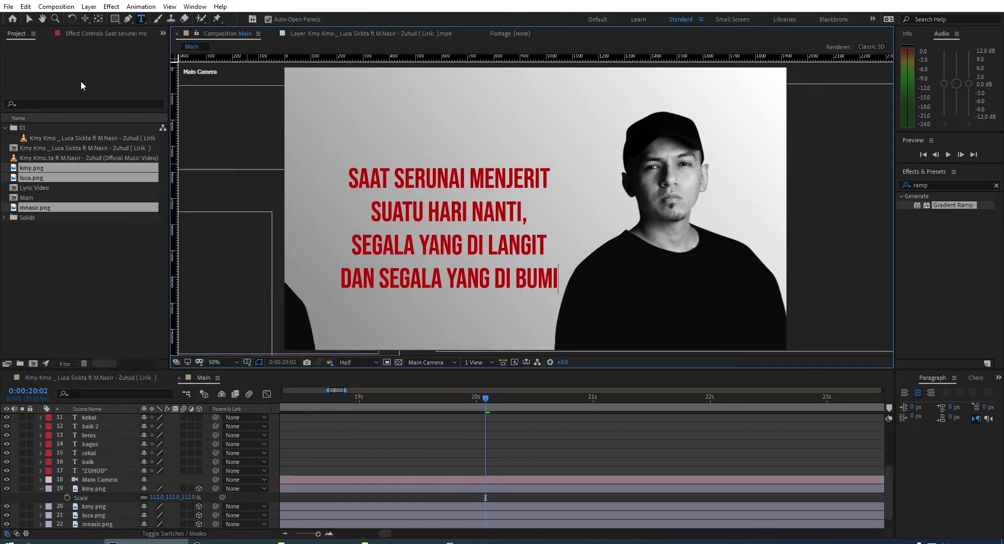
pyautogui.click(29, 18)
pyautogui.click(523, 450)
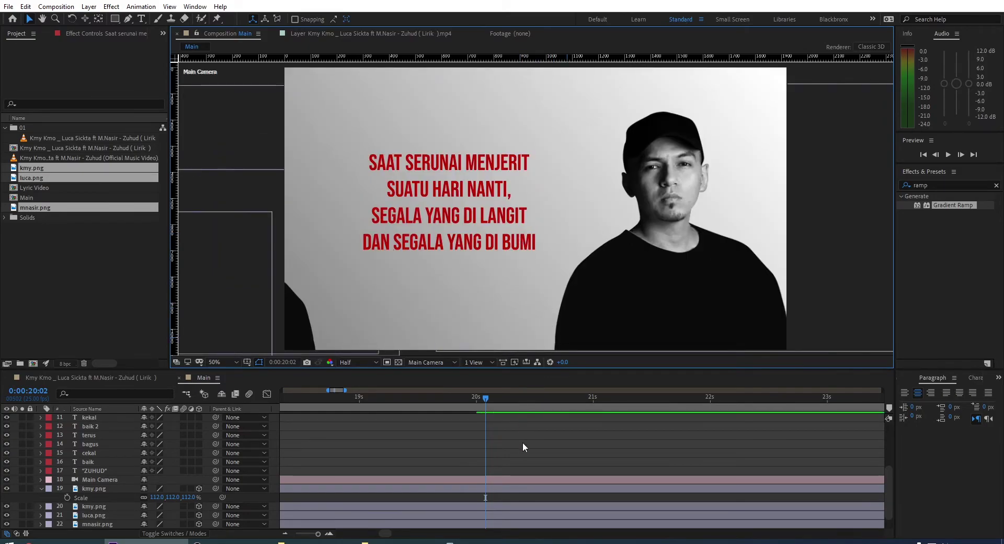
pyautogui.press('-')
pyautogui.press('-')
pyautogui.press('-')
pyautogui.press('-')
# - Reveal the Main Camera's two pan keyframes and scrub the RAKUS-to-lyric move back to 19:19
pyautogui.scroll(3, 459, 478)
pyautogui.scroll(-5, 465, 478)
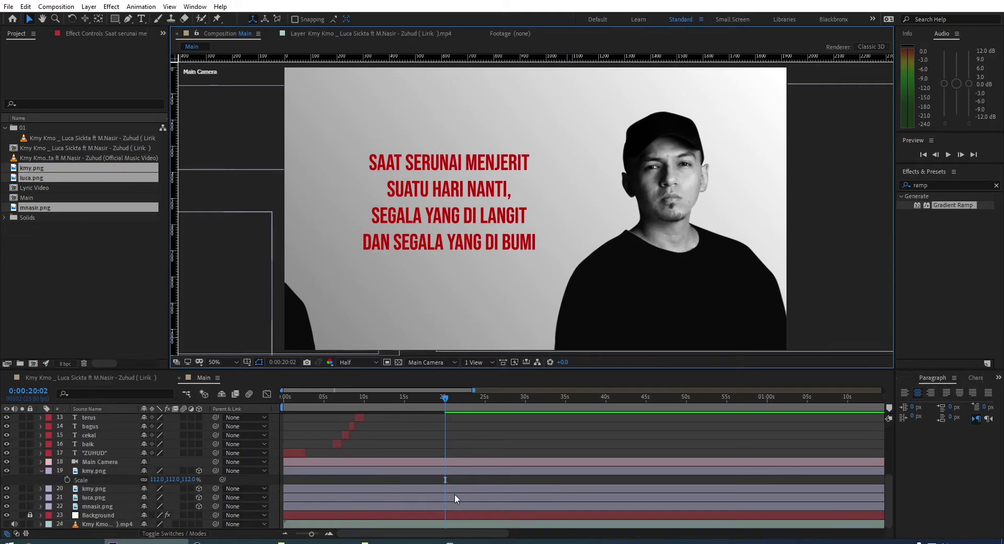
pyautogui.click(101, 462)
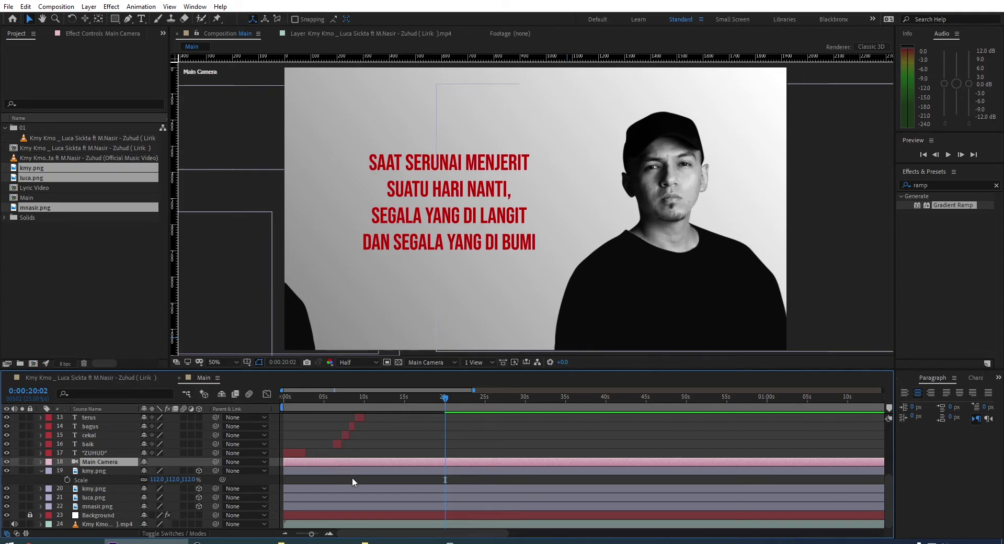
pyautogui.hotkey('alt', 'shift', 'p')
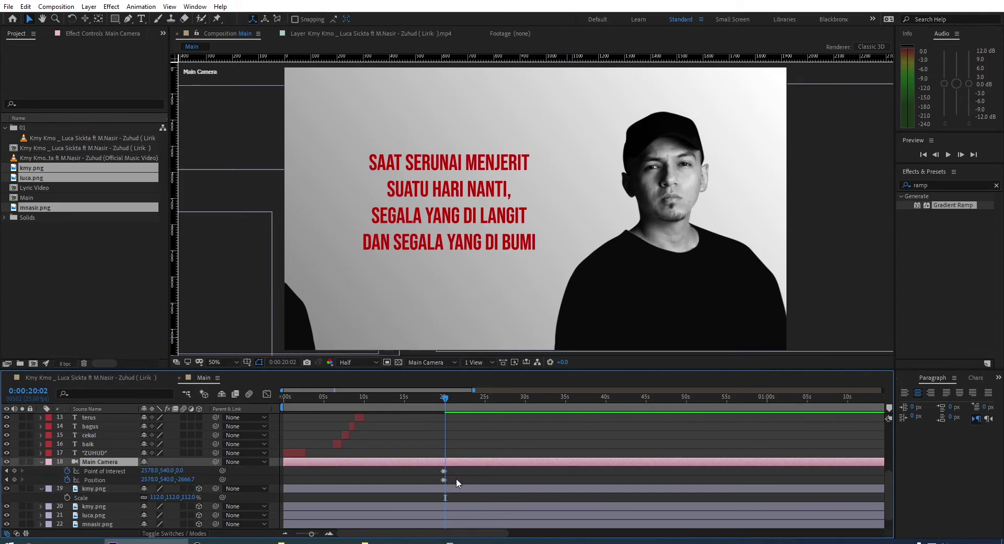
pyautogui.scroll(6, 444, 491)
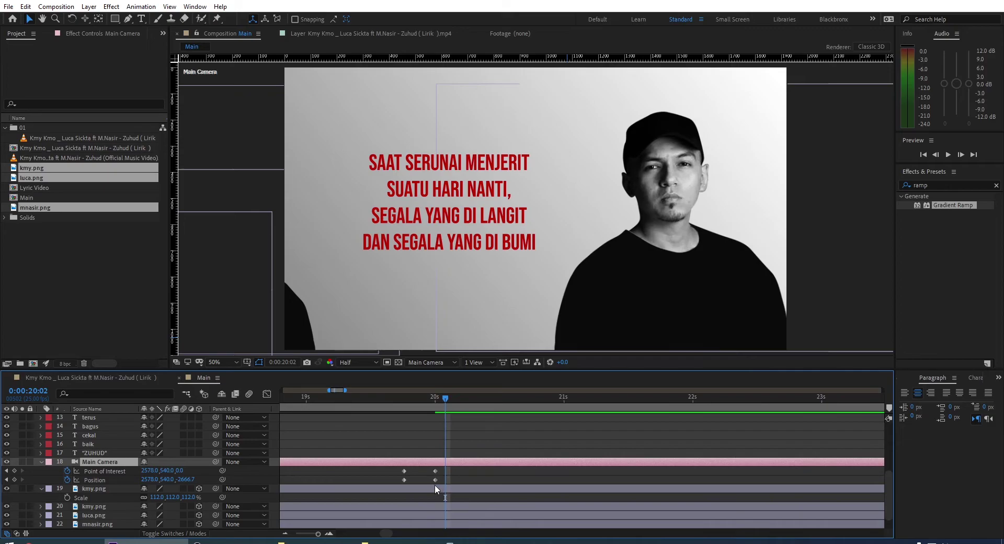
pyautogui.moveTo(395, 398); pyautogui.dragTo(403, 424)
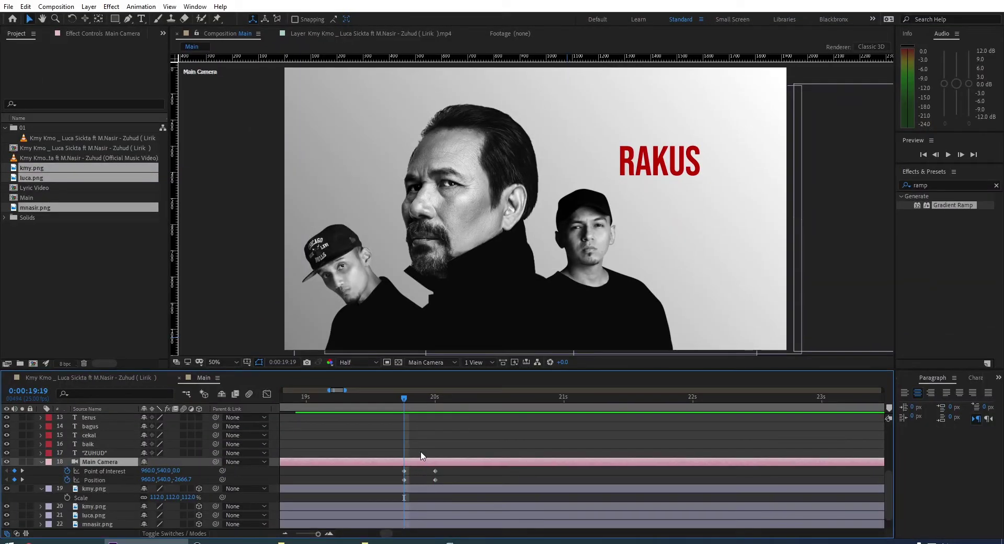
pyautogui.press('-')
pyautogui.press('-')
# - Apply Easy Ease to both camera keyframes at 19:19 and preview the pan
pyautogui.moveTo(531, 467); pyautogui.dragTo(518, 483)
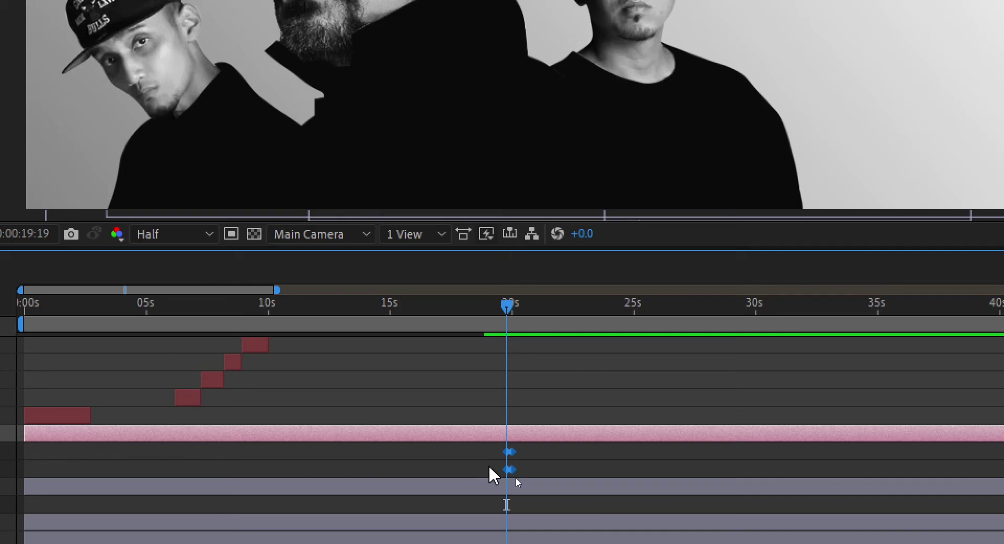
pyautogui.press('F9')
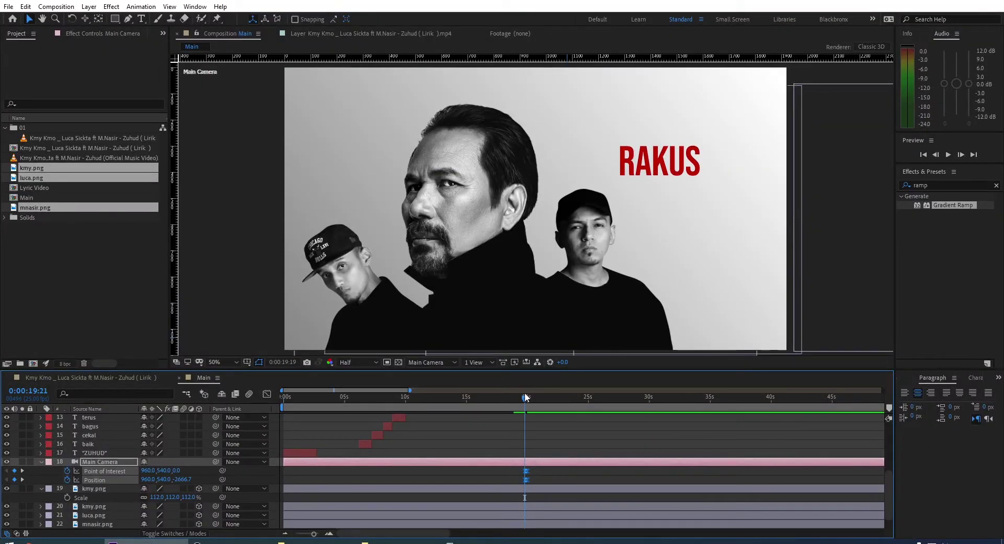
pyautogui.moveTo(525, 397); pyautogui.dragTo(516, 397)
pyautogui.press('space')
# - Move the later camera keyframes farther out and preview the longer pan from 19:01
pyautogui.press('=')
pyautogui.press('=')
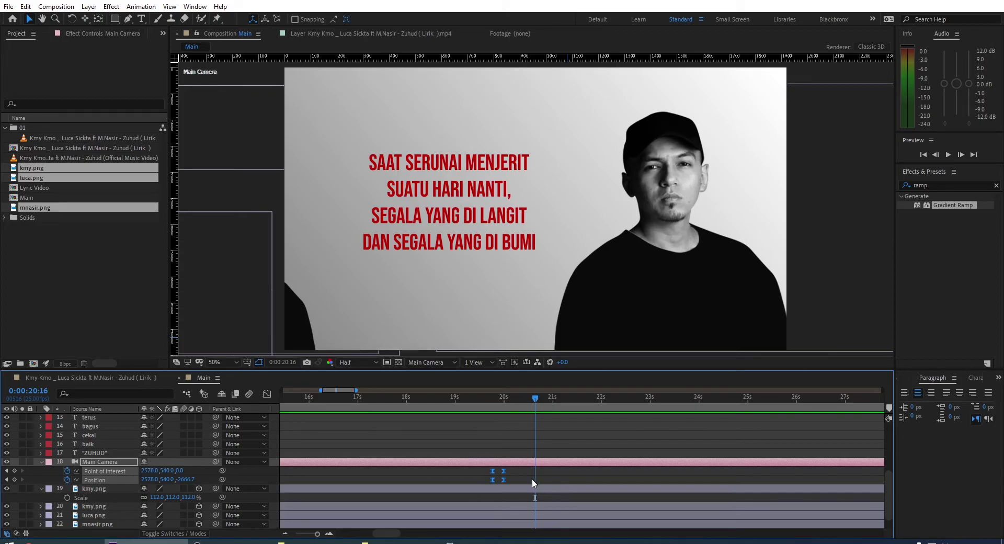
pyautogui.moveTo(517, 469)
pyautogui.mouseDown()
pyautogui.moveTo(500, 482)
pyautogui.moveTo(517, 481)
pyautogui.moveTo(472, 473)
pyautogui.mouseUp()
pyautogui.click(456, 396)
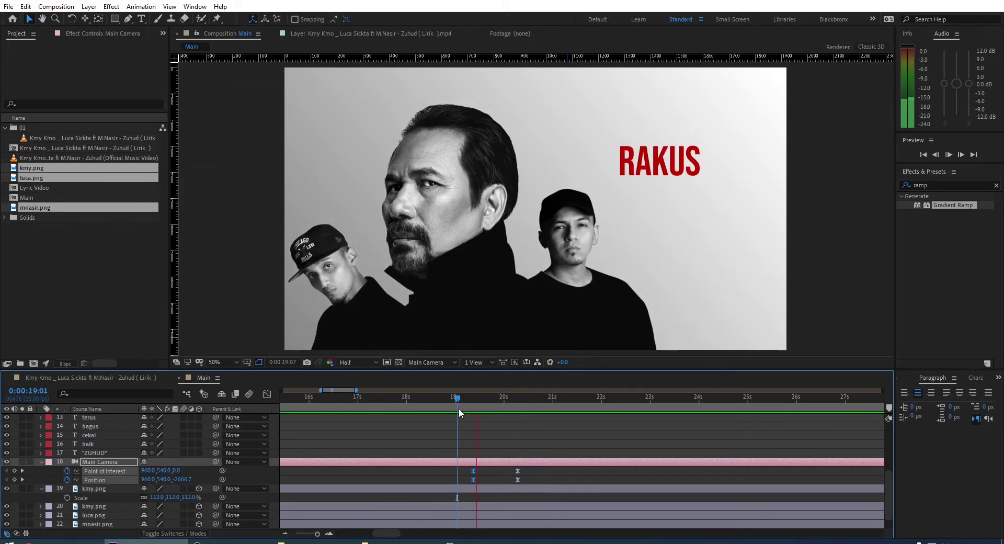
pyautogui.click(517, 461)
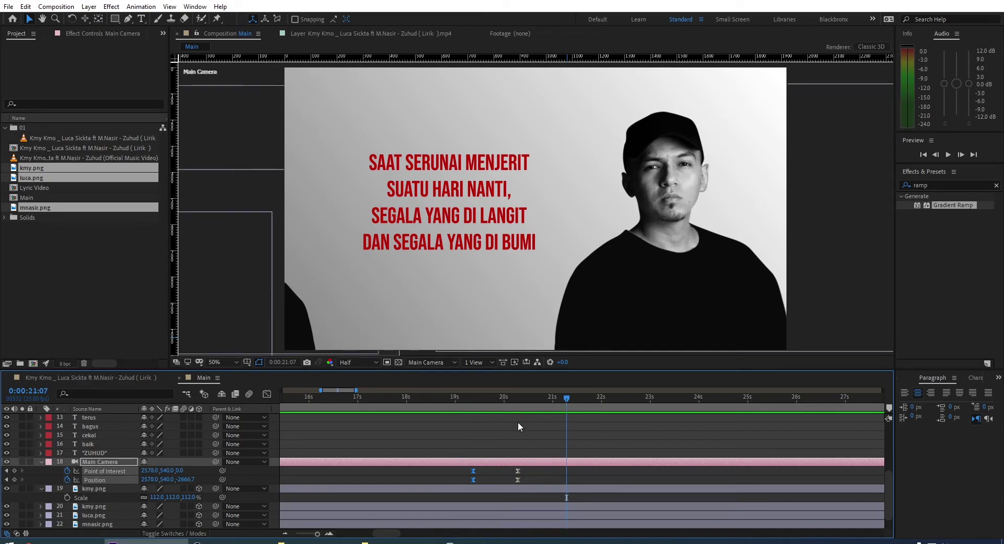
pyautogui.click(457, 399)
pyautogui.press('space')
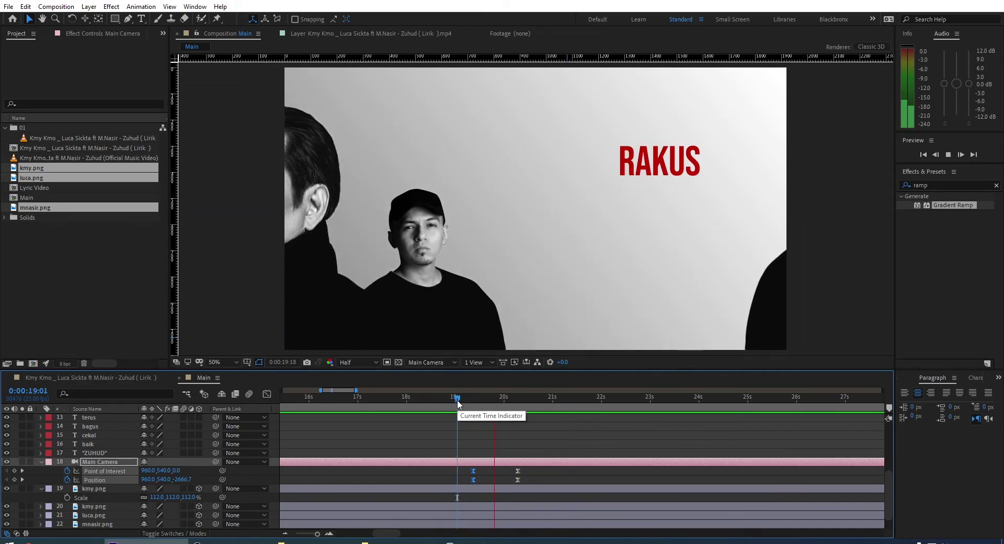
pyautogui.moveTo(526, 476); pyautogui.dragTo(455, 470)
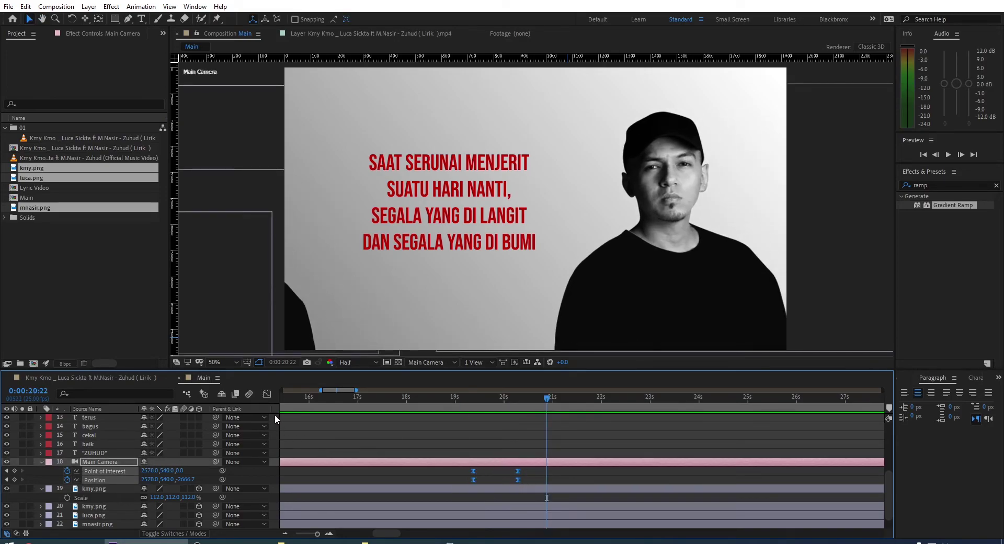
# - In the speed graph, fit both Position keyframes and reshape the curve so the pan peaks earlier
pyautogui.click(267, 394)
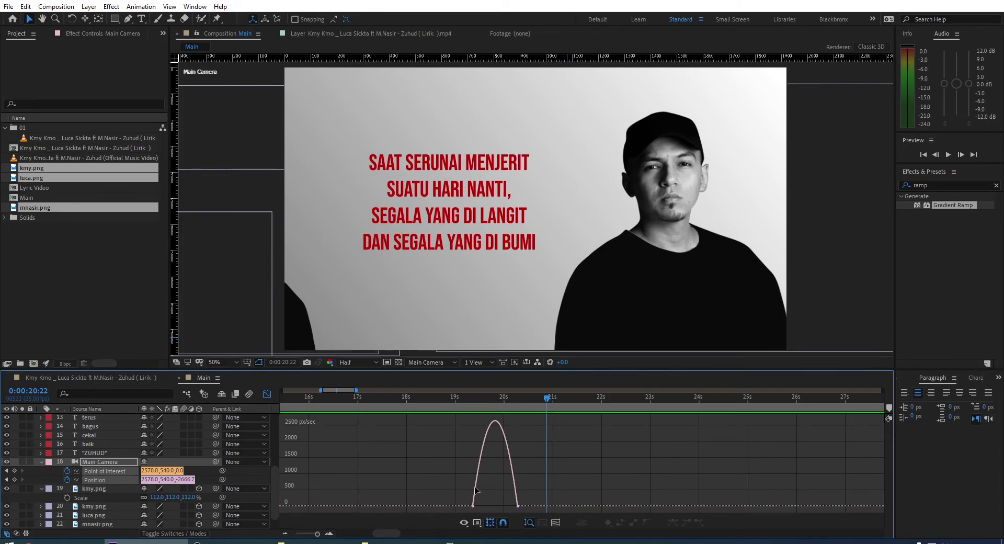
pyautogui.moveTo(455, 483); pyautogui.dragTo(534, 511)
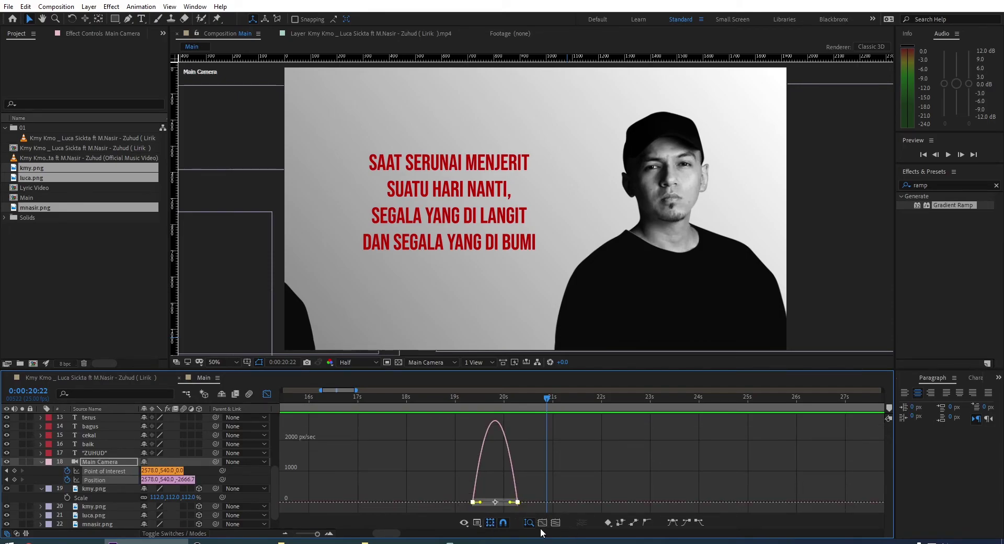
pyautogui.click(542, 523)
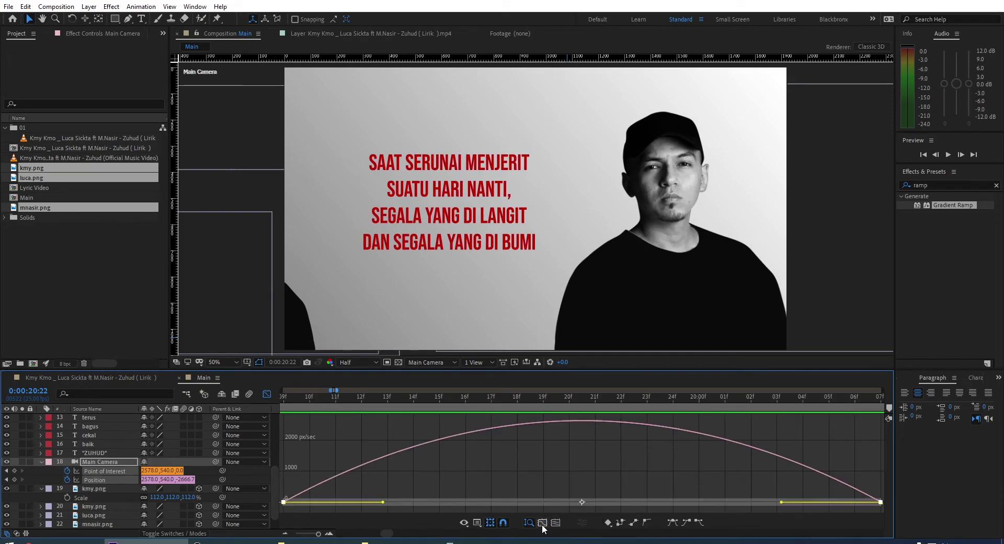
pyautogui.click(864, 476)
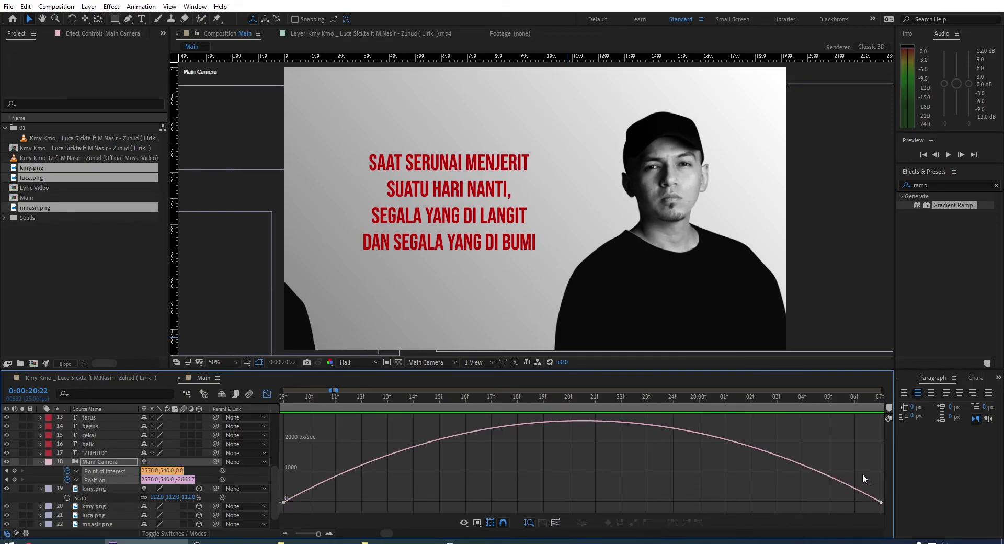
pyautogui.moveTo(882, 509); pyautogui.dragTo(882, 508)
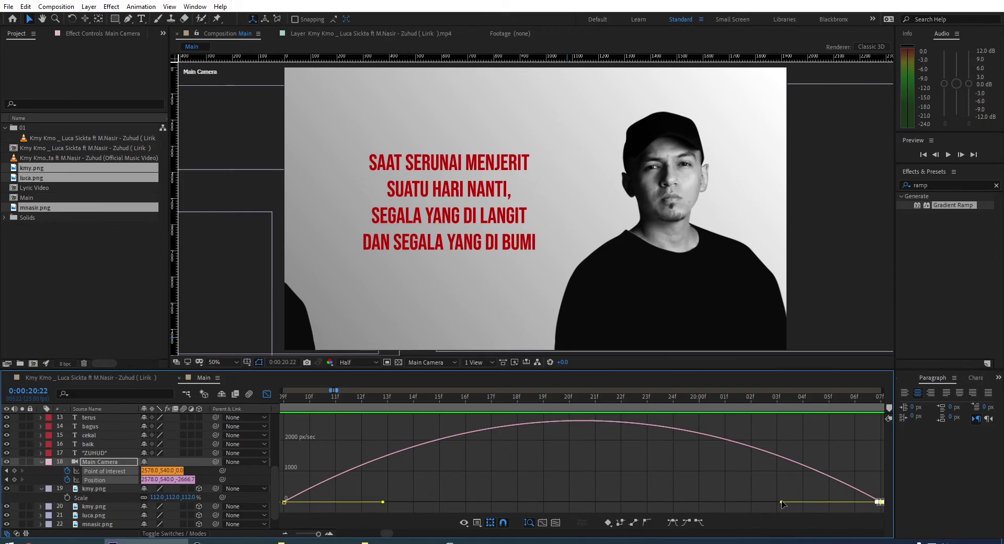
pyautogui.moveTo(781, 503); pyautogui.dragTo(648, 503)
# - Stretch both keyframes' ease influence into a sharp mid-move speed spike and view the whole curve
pyautogui.click(283, 503)
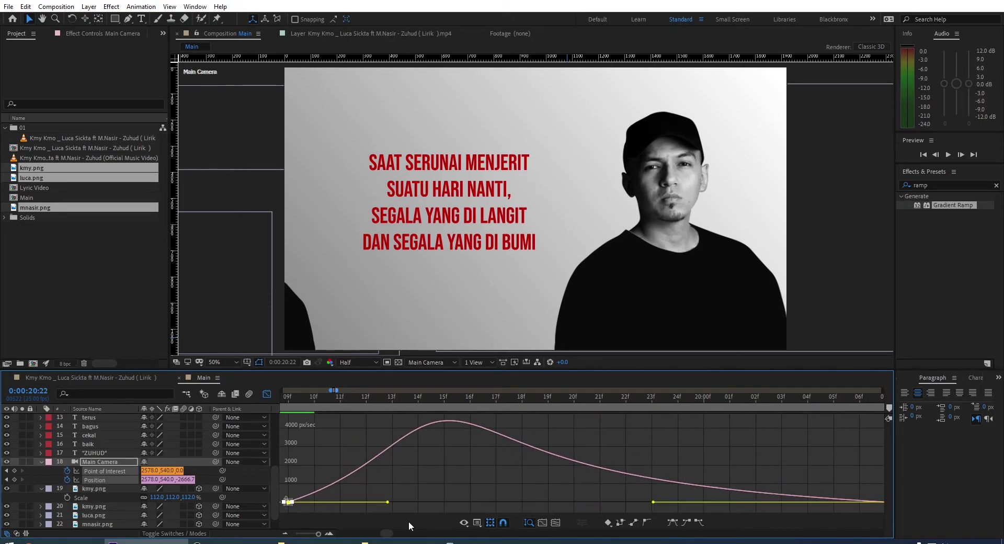
pyautogui.click(449, 500)
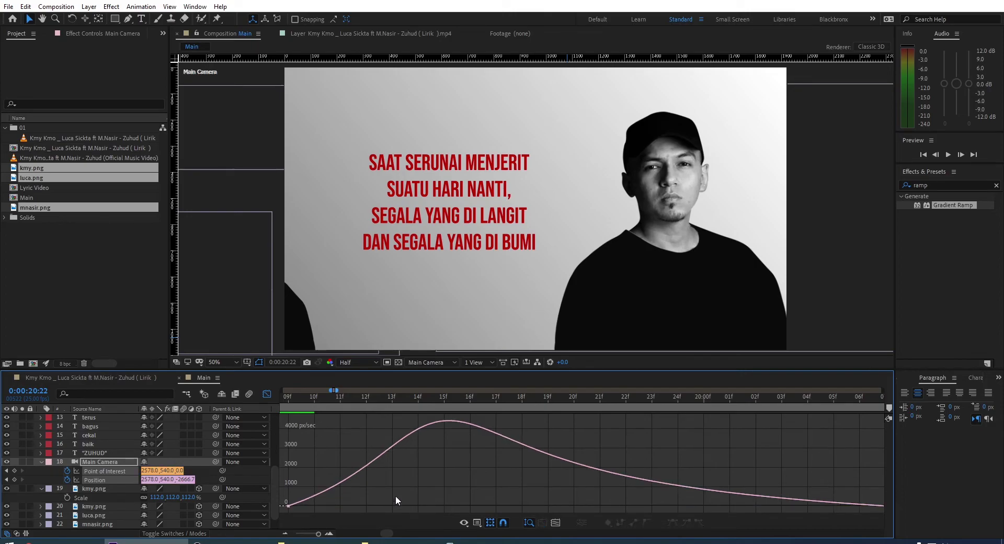
pyautogui.click(318, 487)
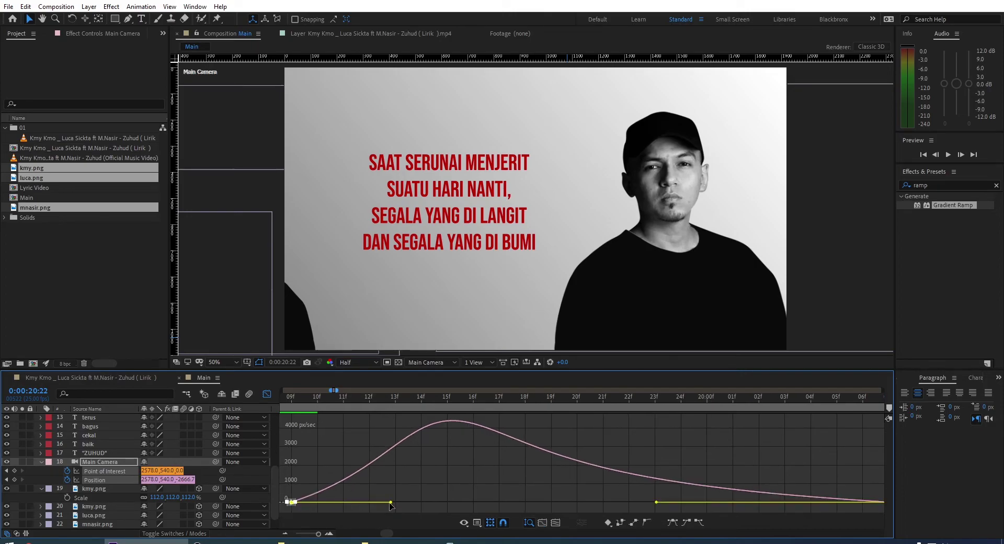
pyautogui.moveTo(391, 502); pyautogui.dragTo(497, 502)
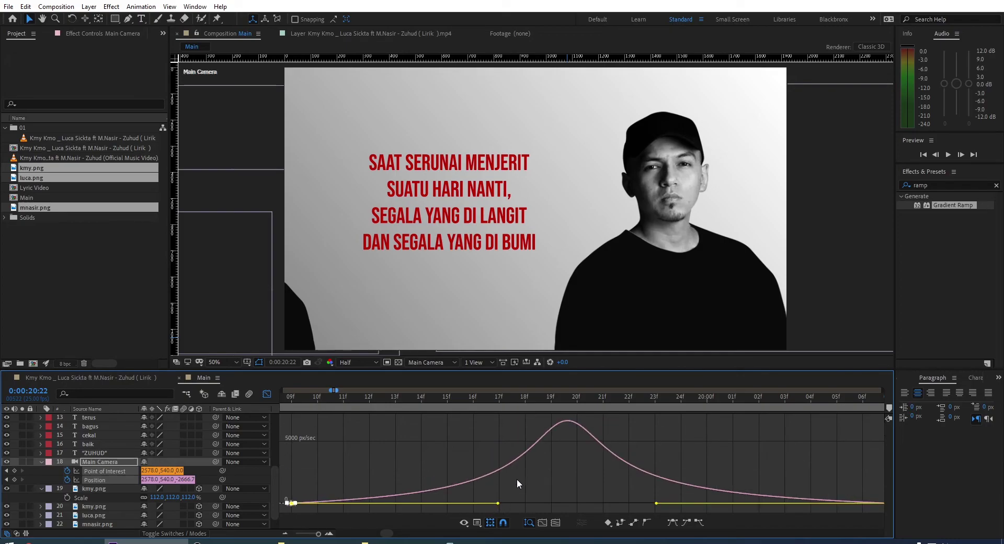
pyautogui.hscroll(-3, 536, 526)
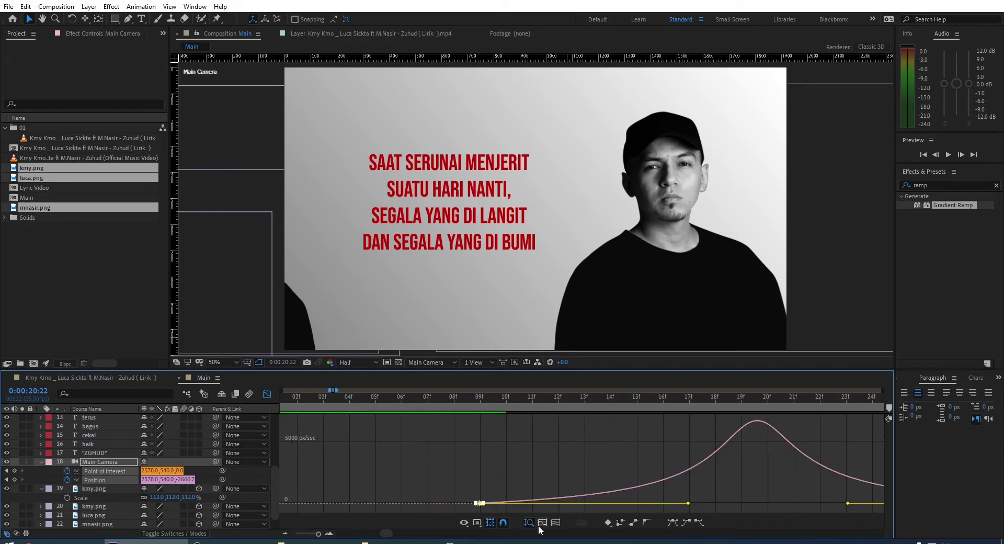
pyautogui.rightClick(628, 473)
pyautogui.press('Escape')
pyautogui.rightClick(577, 463)
pyautogui.press('Escape')
pyautogui.press('-')
pyautogui.press('-')
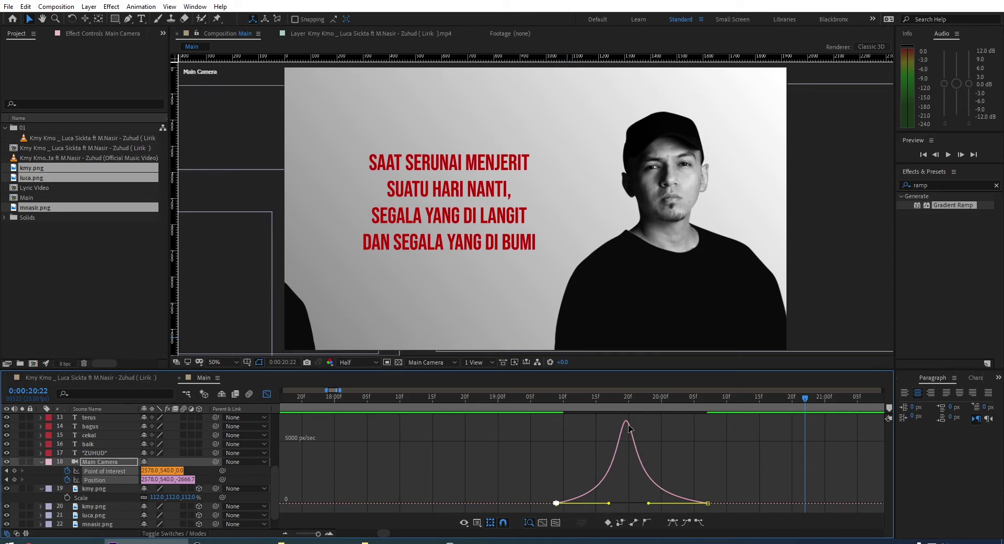
# - Return to the layer bars and preview the camera transition from 19:05
pyautogui.click(270, 395)
pyautogui.click(529, 397)
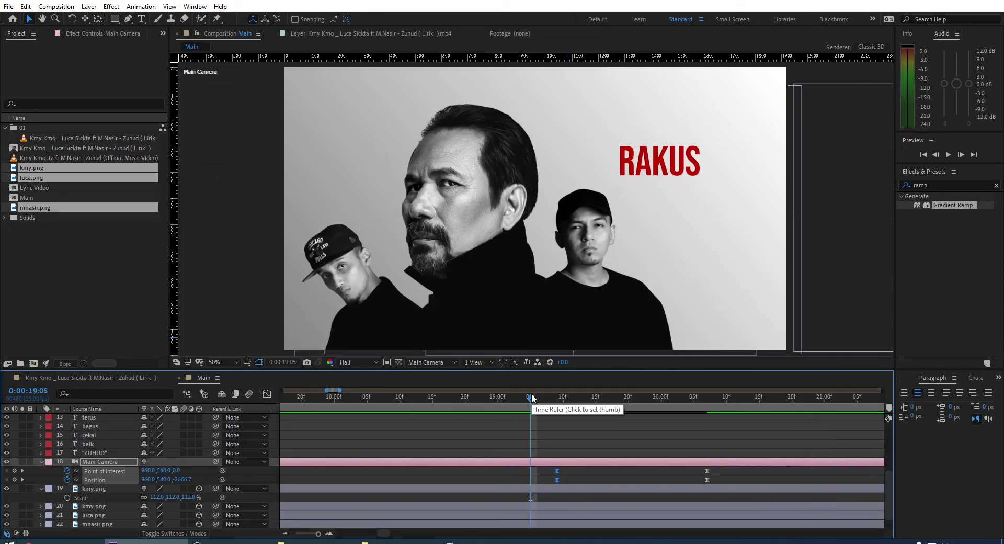
pyautogui.press('space')
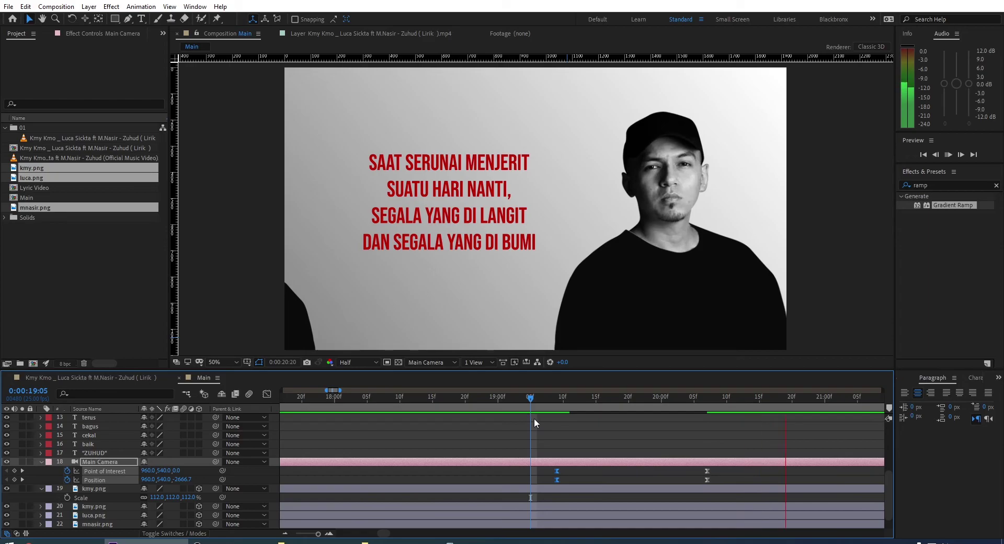
pyautogui.click(550, 396)
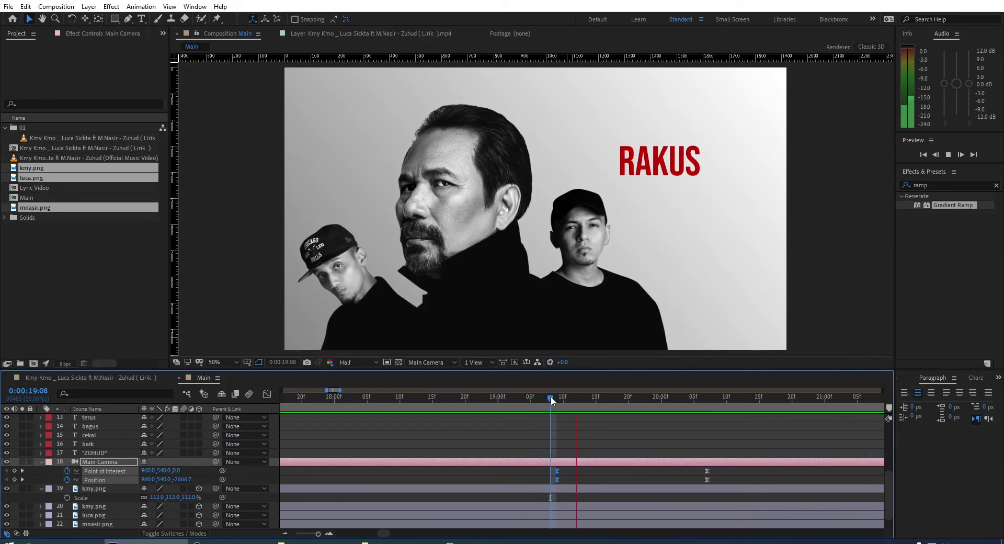
pyautogui.press('space')
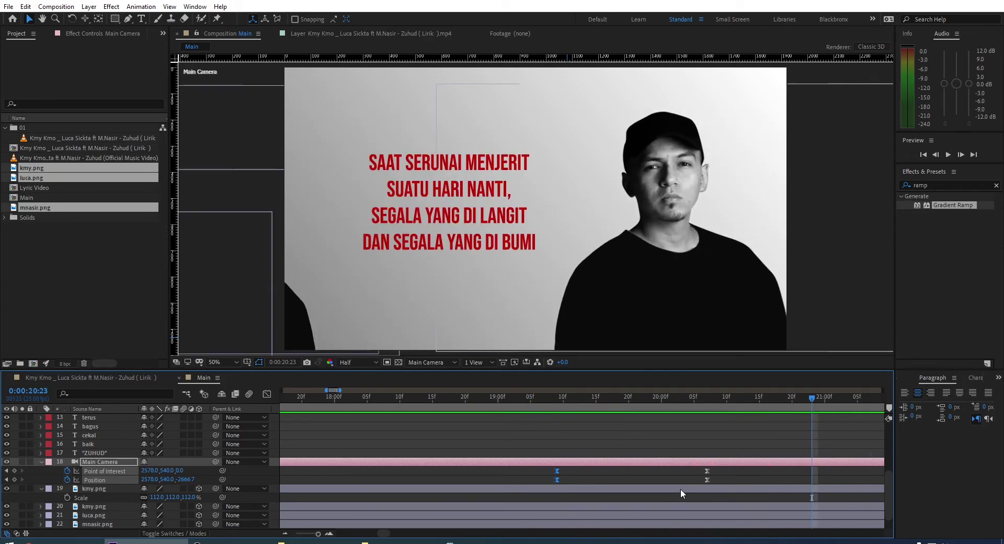
# - Move the Saat serunai lyric layer's start earlier and preview the pan from 18:20
pyautogui.scroll(5, 680, 489)
pyautogui.click(642, 417)
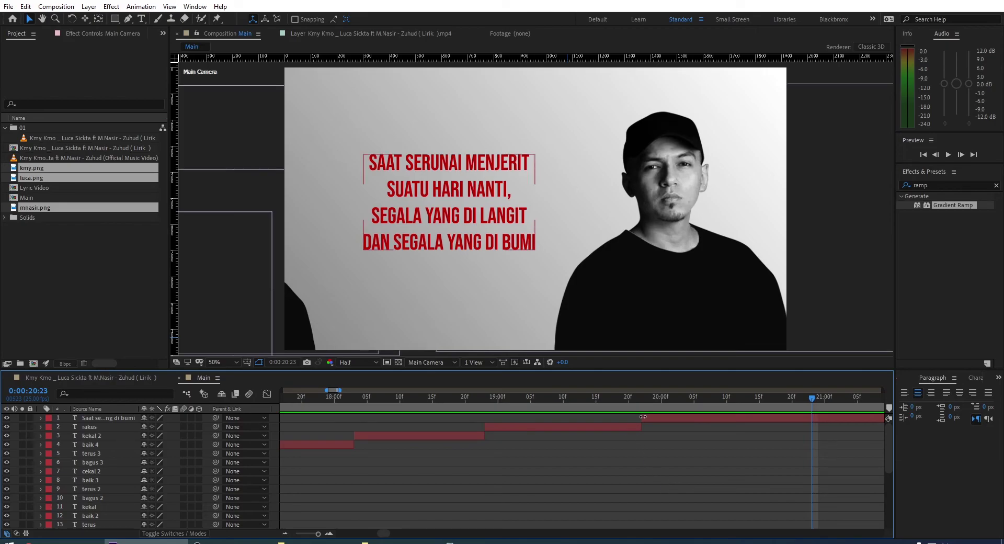
pyautogui.moveTo(643, 418); pyautogui.dragTo(486, 418)
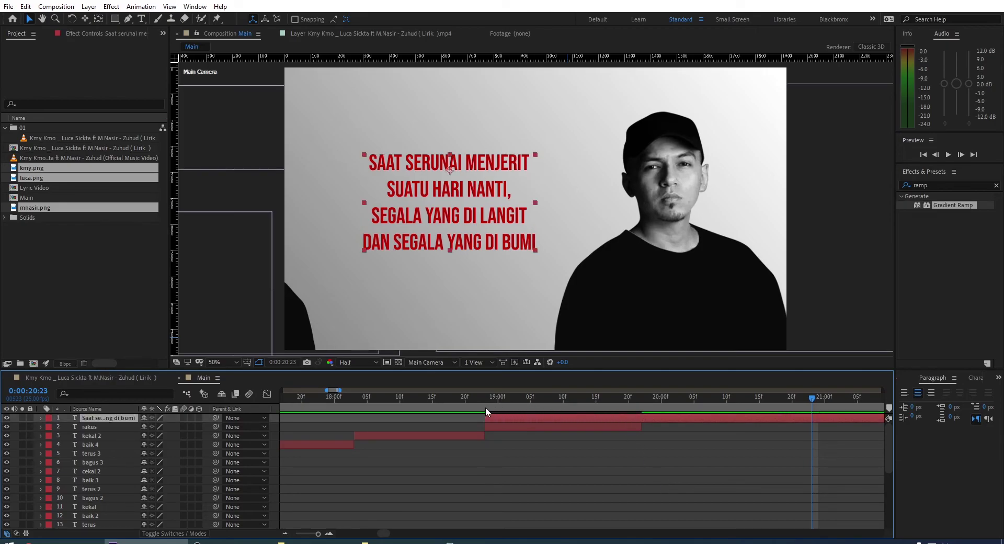
pyautogui.click(466, 397)
pyautogui.press('space')
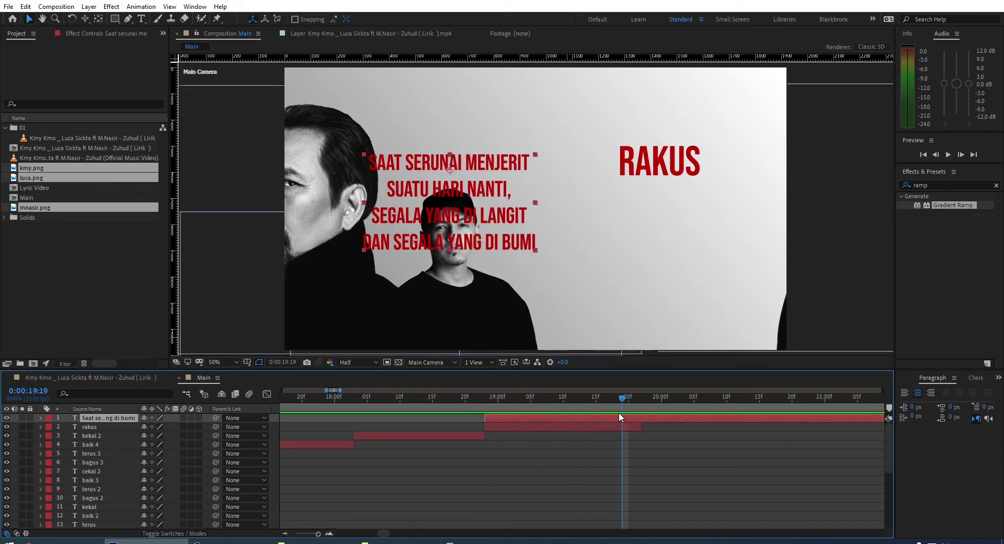
pyautogui.moveTo(622, 397); pyautogui.dragTo(590, 410)
pyautogui.scroll(-5, 137, 467)
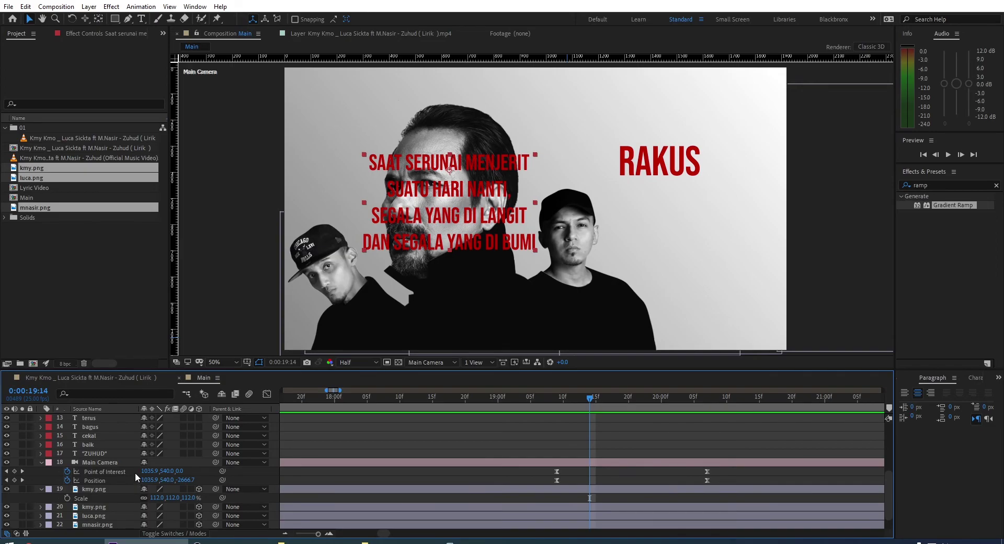
pyautogui.scroll(1, 133, 468)
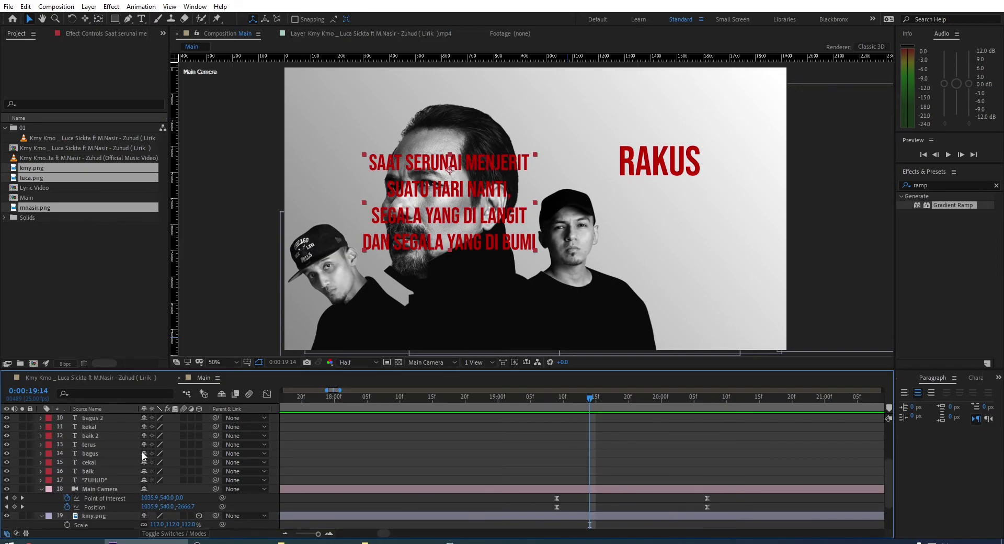
# - Make lyric text layers 1–17, ZUHUD through Saat serunai, 3D layers
pyautogui.press('`')
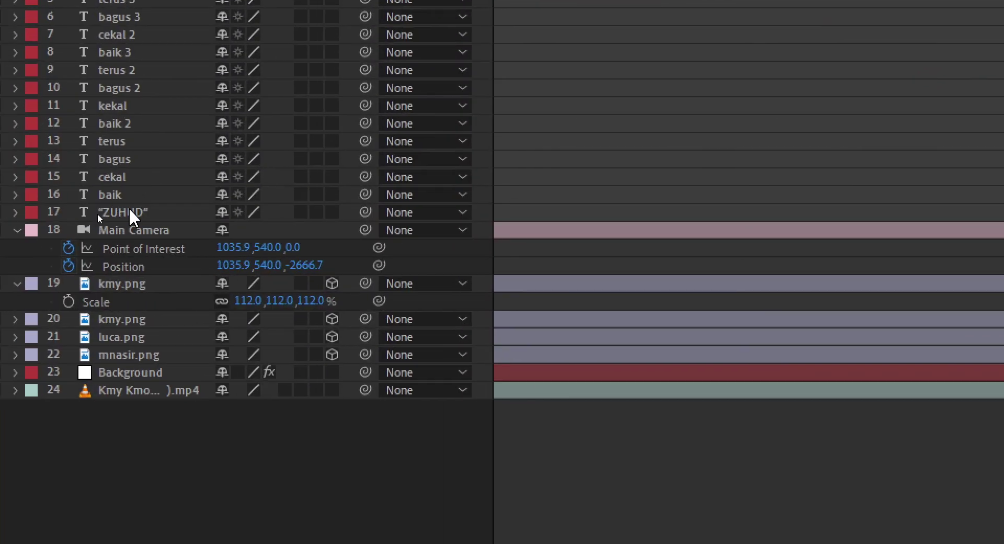
pyautogui.keyDown('shift'); pyautogui.click(99, 212); pyautogui.keyUp('shift')
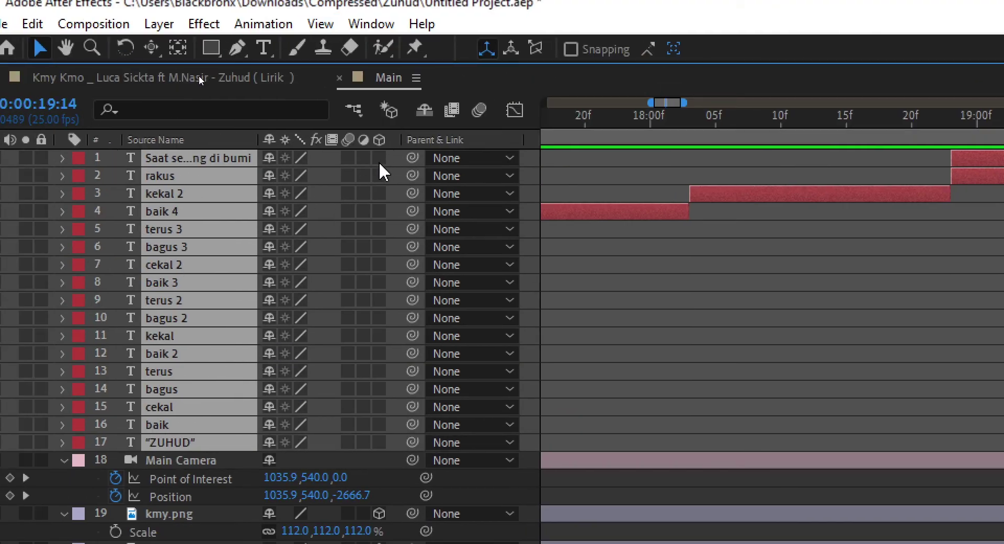
pyautogui.click(377, 160)
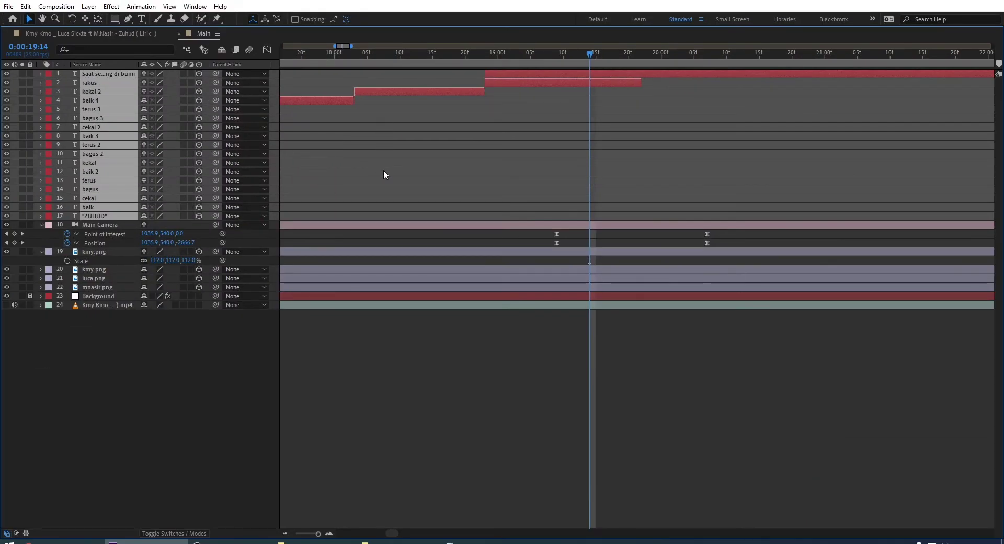
pyautogui.press('`')
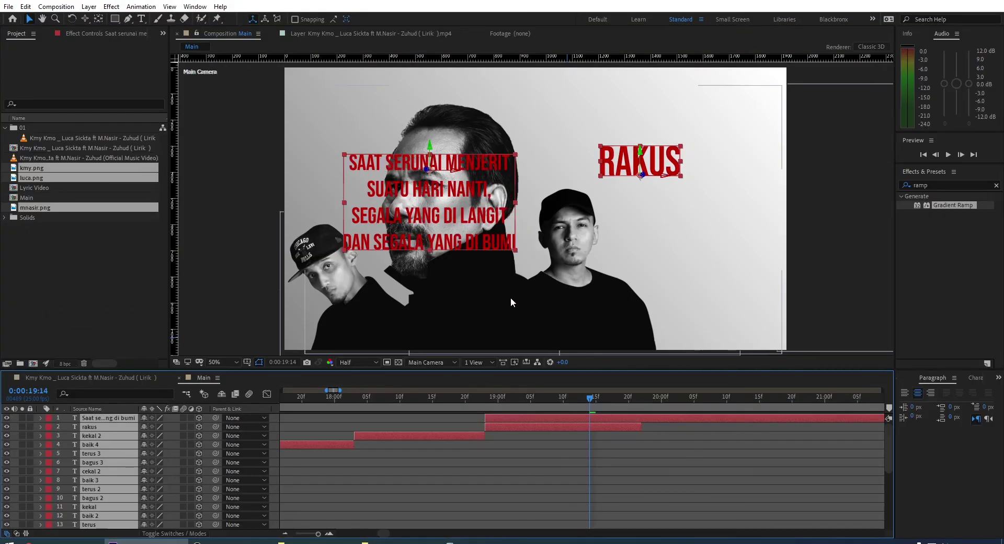
pyautogui.click(638, 412)
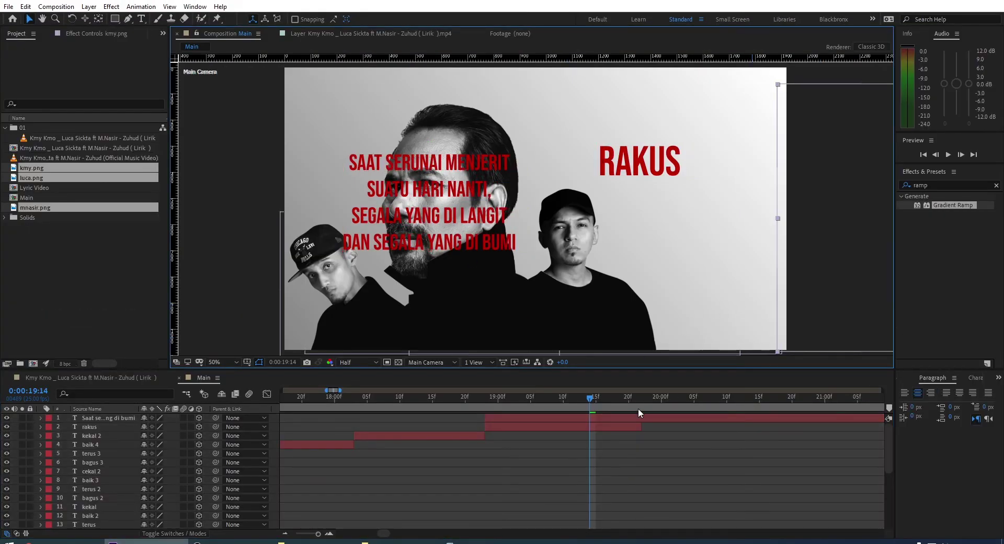
# - Scrub to check the 3D lyrics and reposition the Saat serunai text in the scene
pyautogui.moveTo(490, 395); pyautogui.dragTo(681, 387)
pyautogui.scroll(-2, 554, 276)
pyautogui.moveTo(325, 224); pyautogui.dragTo(465, 210)
pyautogui.click(479, 396)
# - Preview the 3D-lyric transition and split the lyric layer where the next verse begins
pyautogui.press('space')
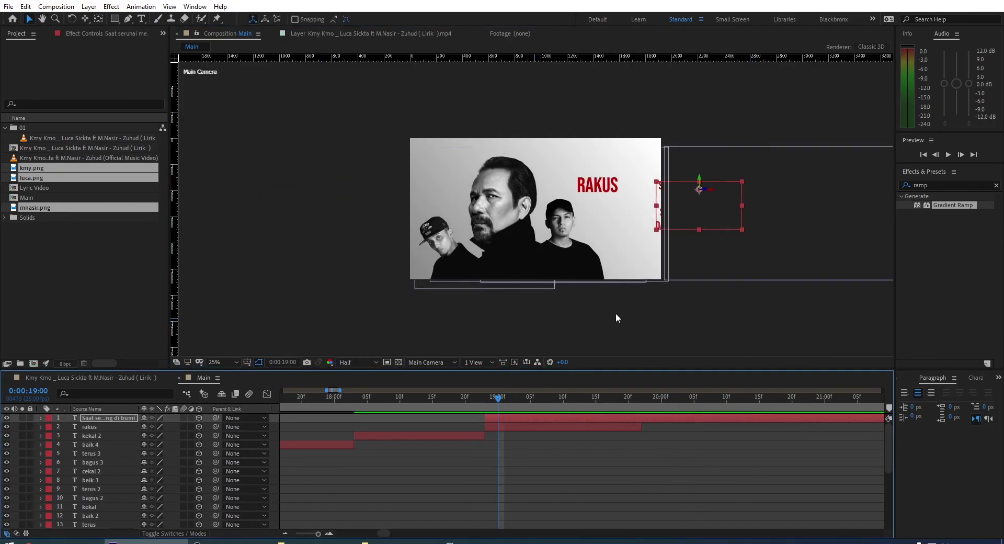
pyautogui.press('space')
pyautogui.scroll(-5, 529, 456)
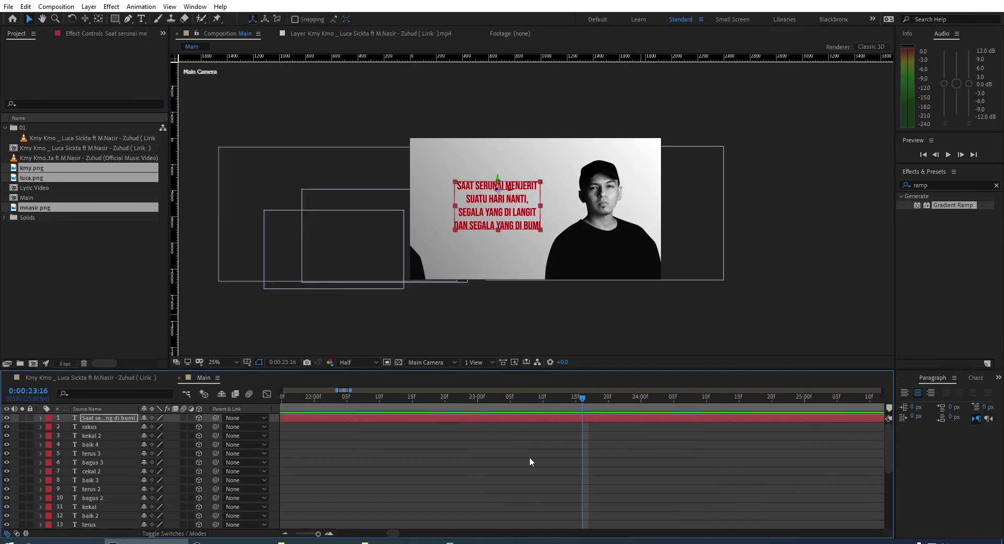
pyautogui.click(566, 395)
pyautogui.press('space')
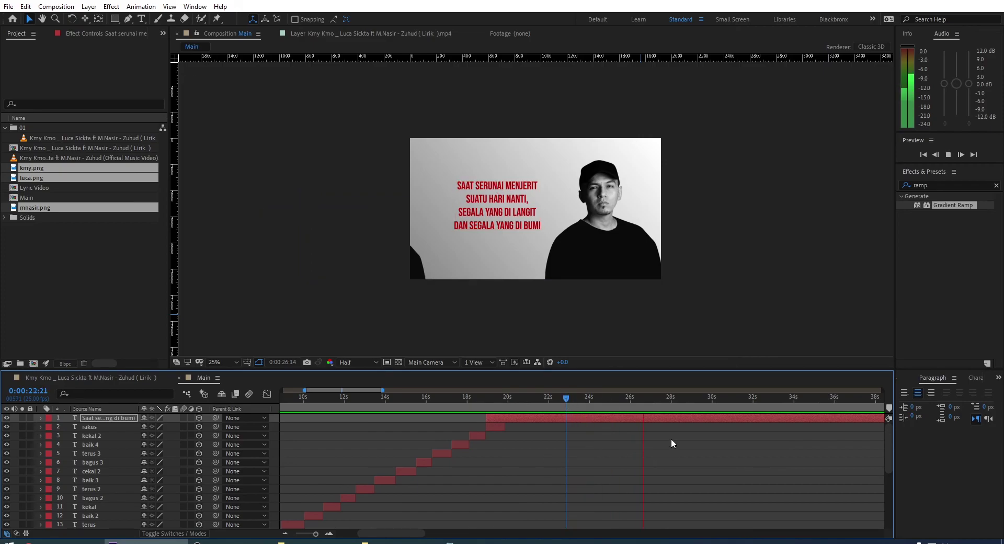
pyautogui.press('space')
pyautogui.hotkey('ctrl', 'shift', 'd')
# - Replace the split layer's text with the 'Yang hidup, yang mati' verse copied from Notepad
pyautogui.doubleClick(664, 421)
pyautogui.hotkey('alt', 'Tab')
pyautogui.moveTo(74, 317); pyautogui.dragTo(180, 349)
pyautogui.hotkey('ctrl', 'c')
pyautogui.hotkey('alt', 'Tab')
pyautogui.hotkey('ctrl', 'v')
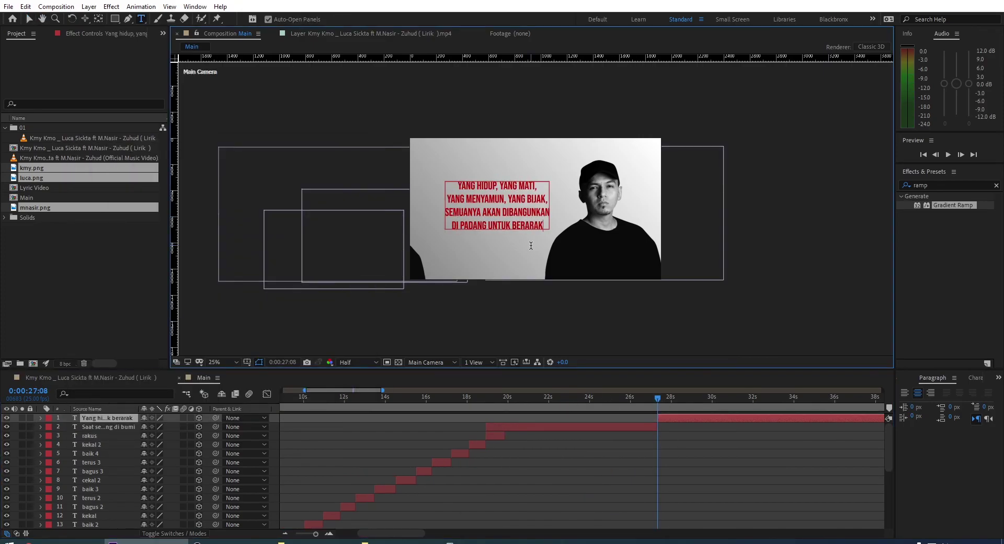
pyautogui.click(635, 396)
pyautogui.click(696, 396)
pyautogui.press('v')
# - Preview the new verse at 50% view and split the lyric layer again at 34:04
pyautogui.click(222, 362)
pyautogui.click(233, 225)
pyautogui.press('space')
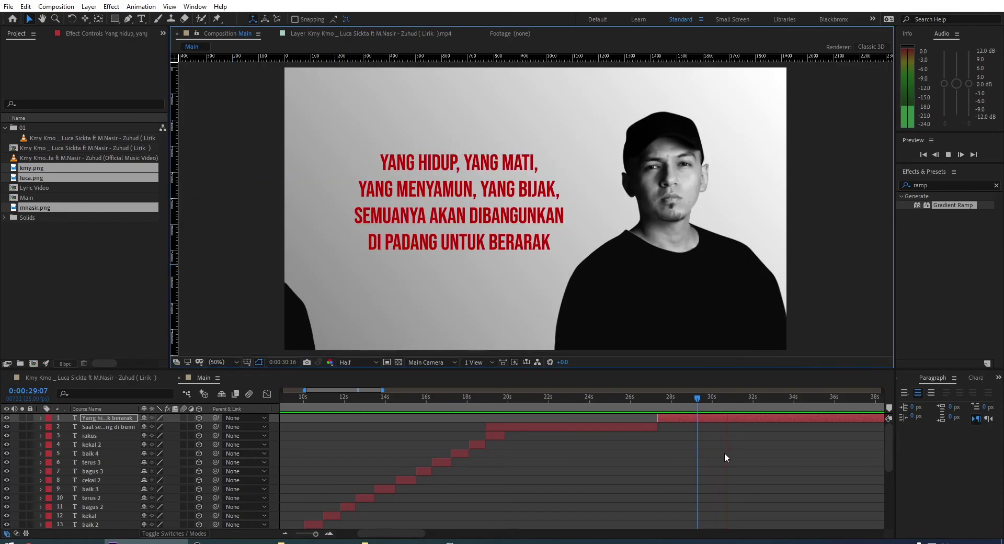
pyautogui.press('space')
pyautogui.hotkey('ctrl', 'shift', 'd')
pyautogui.hotkey('alt', 'Tab')
pyautogui.scroll(-3, 114, 320)
pyautogui.hotkey('alt', 'Tab')
pyautogui.scroll(-5, 715, 438)
# - Add a Main Camera Position keyframe at 35:03 and ease it into a central speed spike
pyautogui.press('u')
pyautogui.moveTo(589, 489); pyautogui.dragTo(614, 489)
pyautogui.press(',')
pyautogui.hotkey('shift', 'F3')
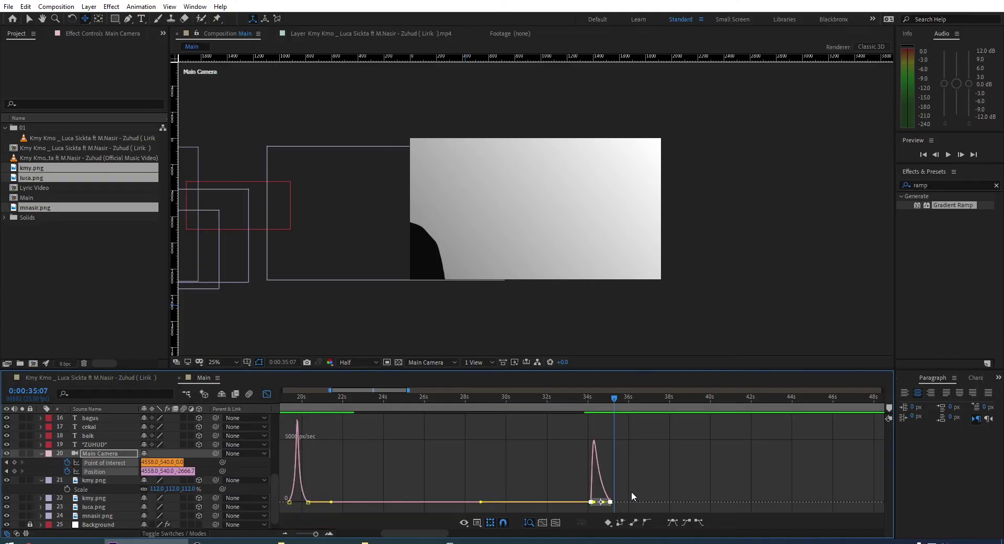
pyautogui.scroll(5, 597, 489)
pyautogui.press('F9')
pyautogui.scroll(-3, 529, 480)
pyautogui.scroll(3, 546, 483)
pyautogui.click(559, 450)
pyautogui.moveTo(517, 449); pyautogui.dragTo(459, 448)
pyautogui.moveTo(360, 448); pyautogui.dragTo(408, 448)
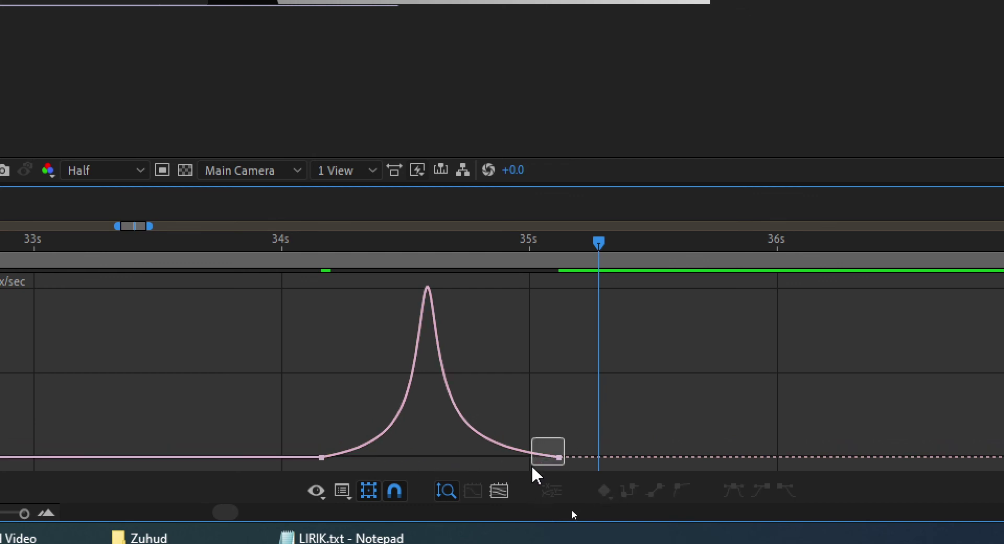
pyautogui.hotkey('shift', 'F3')
# - Scrub the new pan onto mnasir.png and check the keyframes' speed graph near 34 s
pyautogui.moveTo(599, 242); pyautogui.dragTo(746, 246)
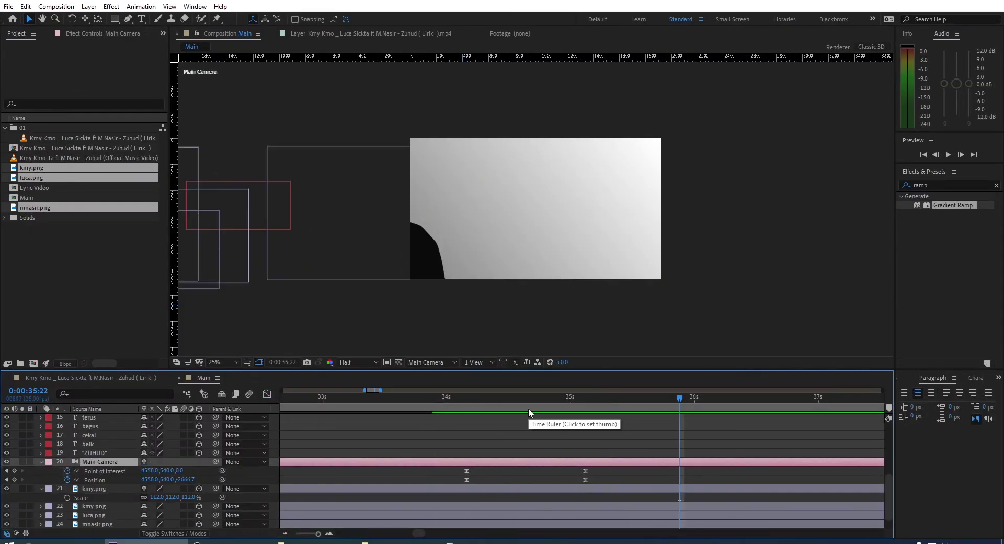
pyautogui.scroll(-5, 529, 412)
pyautogui.click(393, 252)
pyautogui.moveTo(624, 398); pyautogui.dragTo(679, 396)
pyautogui.scroll(1, 480, 236)
pyautogui.click(652, 475)
pyautogui.hotkey('shift', 'F3')
pyautogui.hotkey('shift', 'F3')
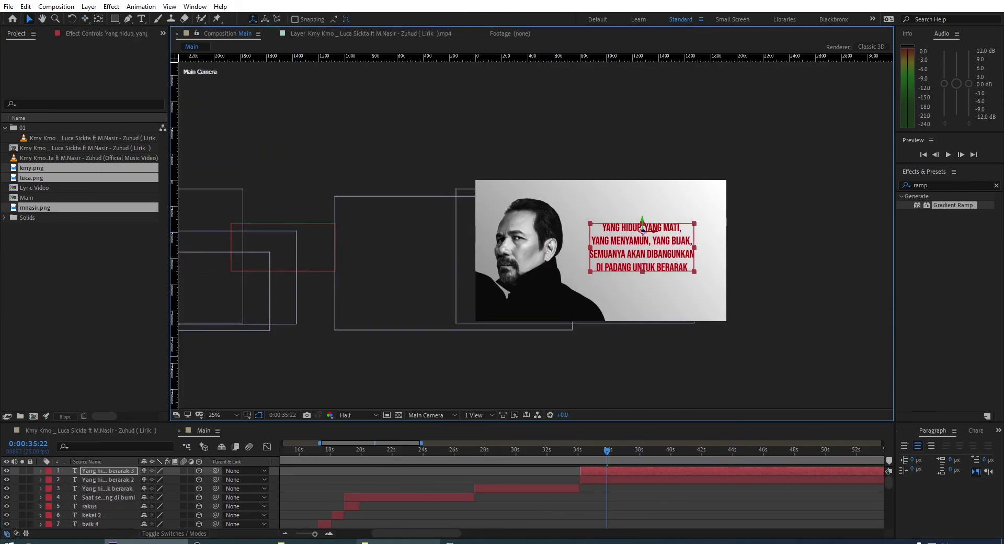